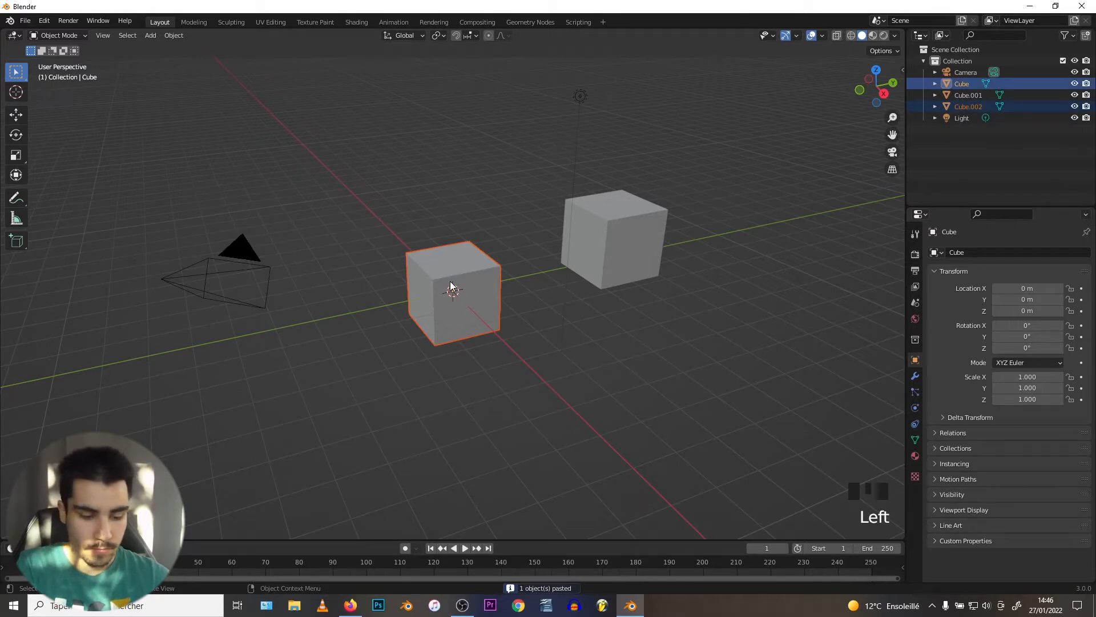
- Undo the last five changes, including the most recent cube paste
key("ctrl+z")
key("ctrl+z")
key("ctrl+z")
key("ctrl+z")
key("ctrl+z")
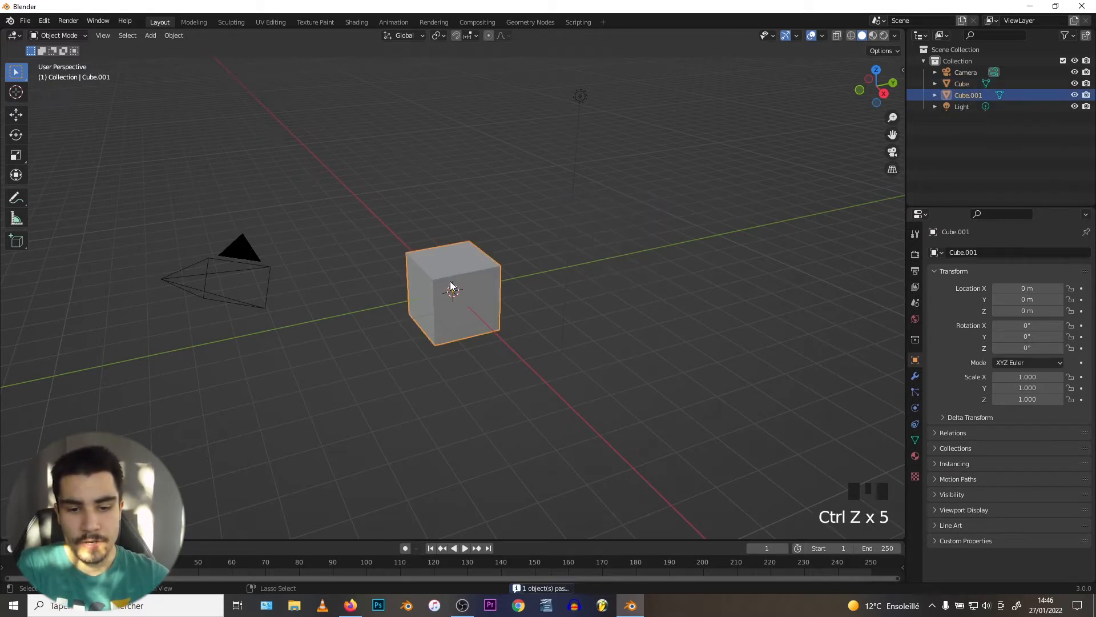
scroll(378, 287, "up", 2)
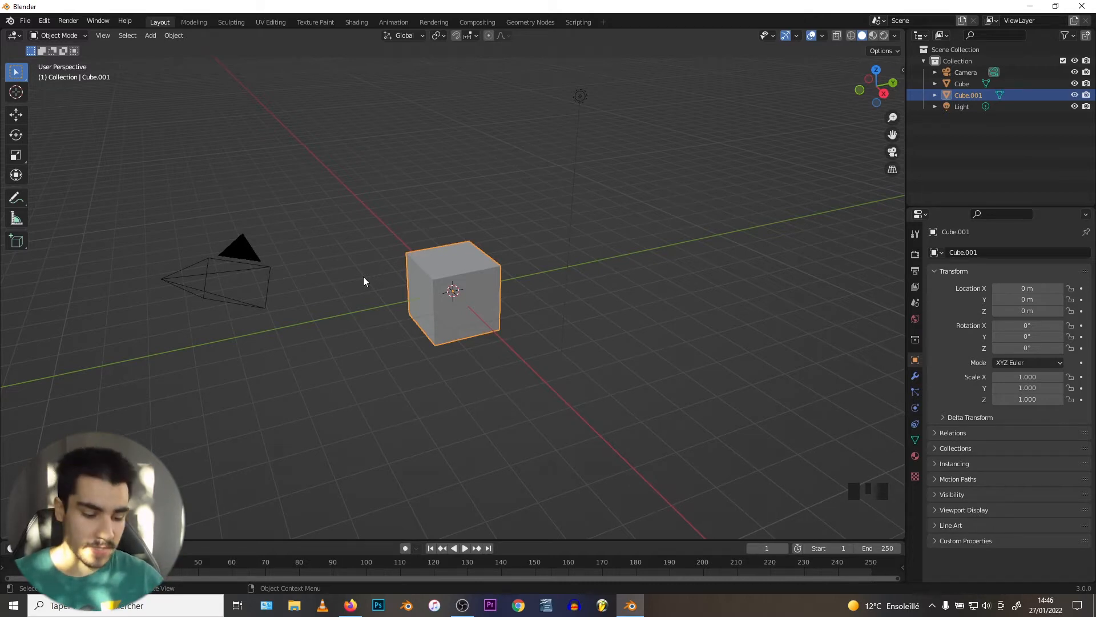
- Duplicate the selected cube, place the copy at about X 1.16 m, Y 4.33 m, Z 1.39 m, and undo the duplication
key("shift+d")
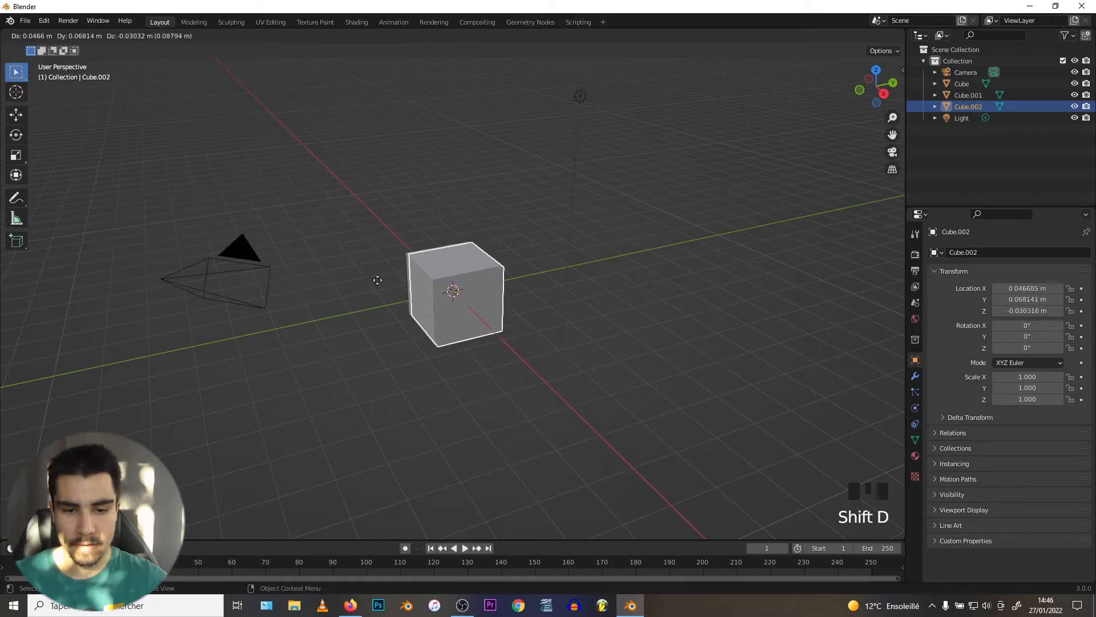
left_click(518, 225)
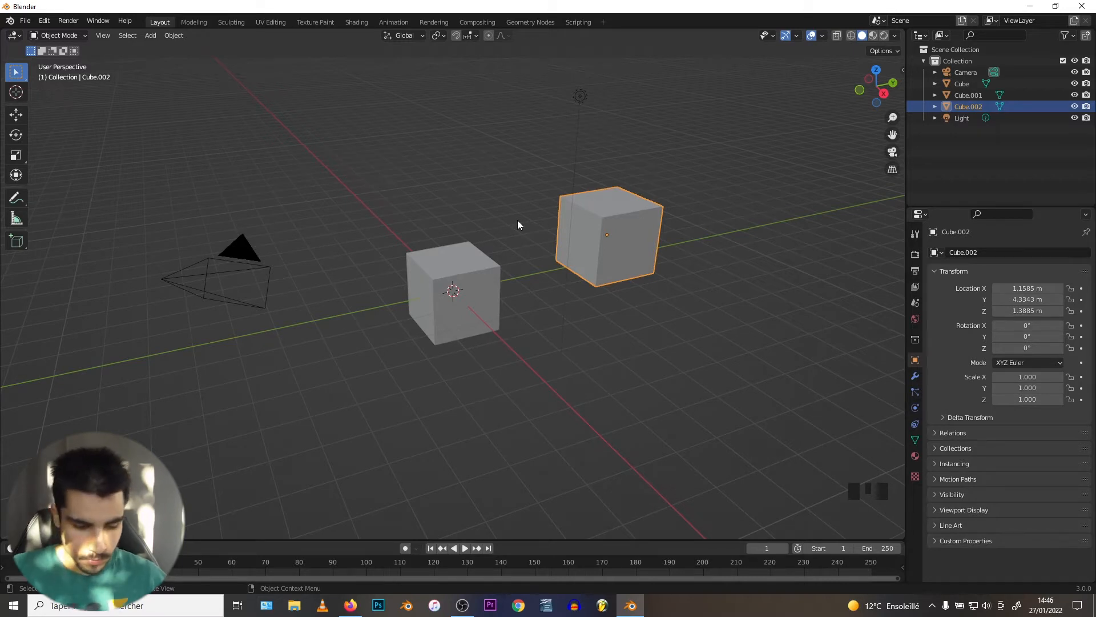
key("ctrl+z")
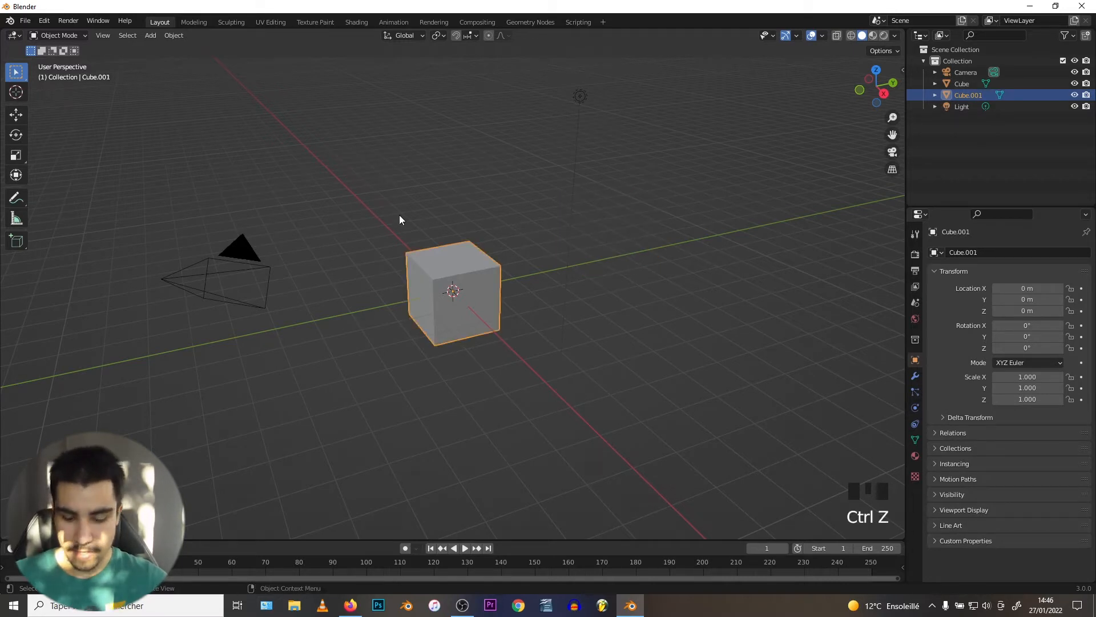
- Activate the Move tool and move the overlapping cube copy freely to about X 2.04 m, Y 6.74 m, Z 1.72 m
left_click(15, 114)
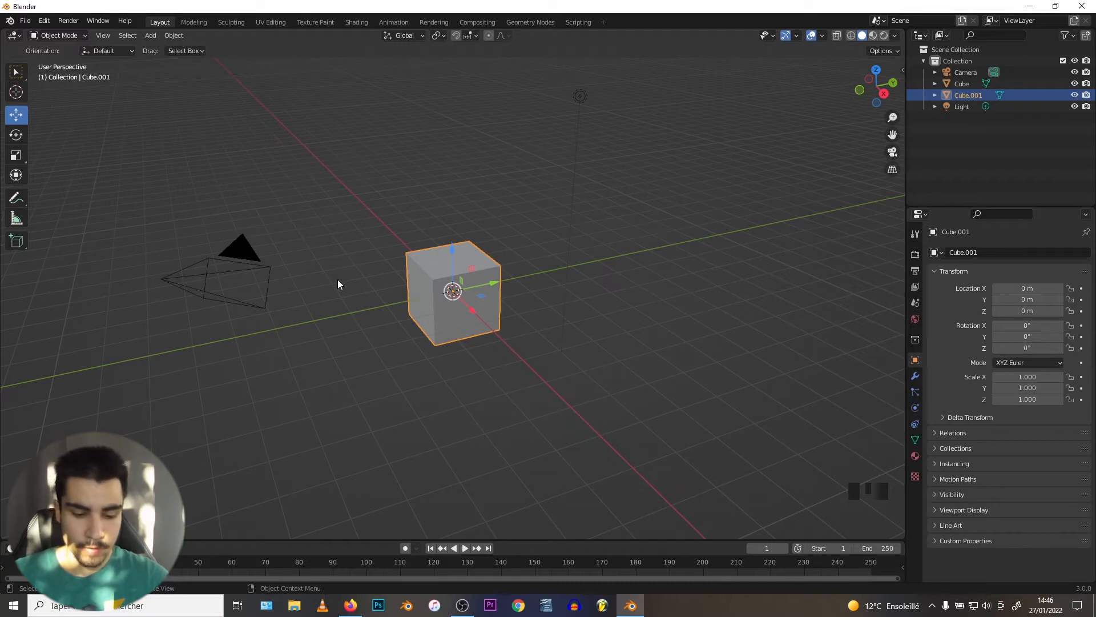
key("g")
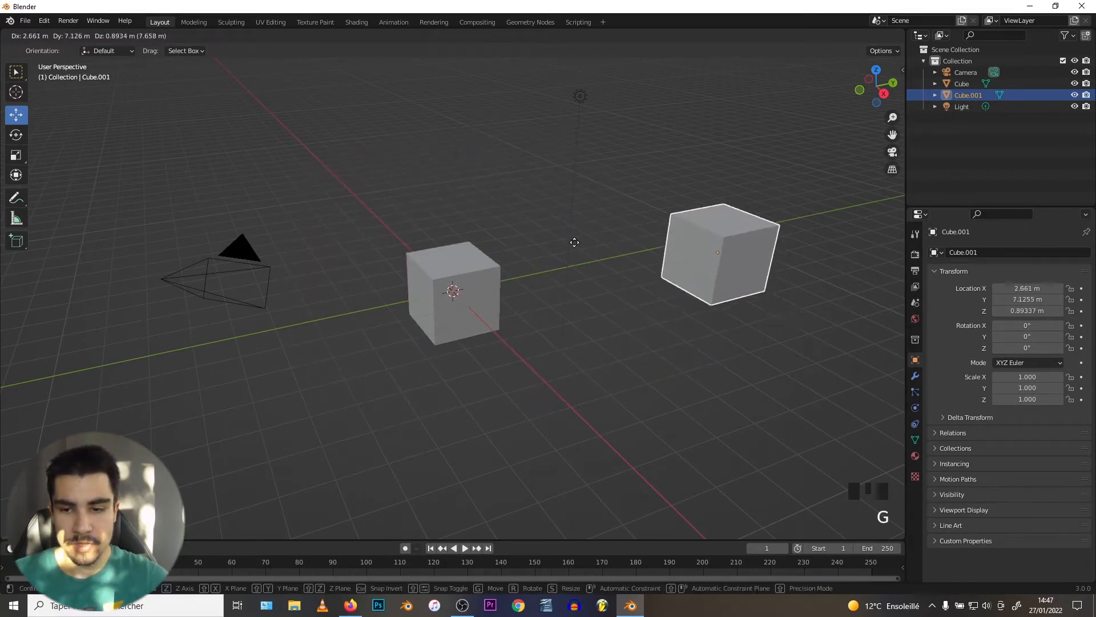
left_click(548, 226)
- Delete the original cube at the origin and select the remaining cube copy
left_click(464, 279)
key("Delete")
left_click(642, 251)
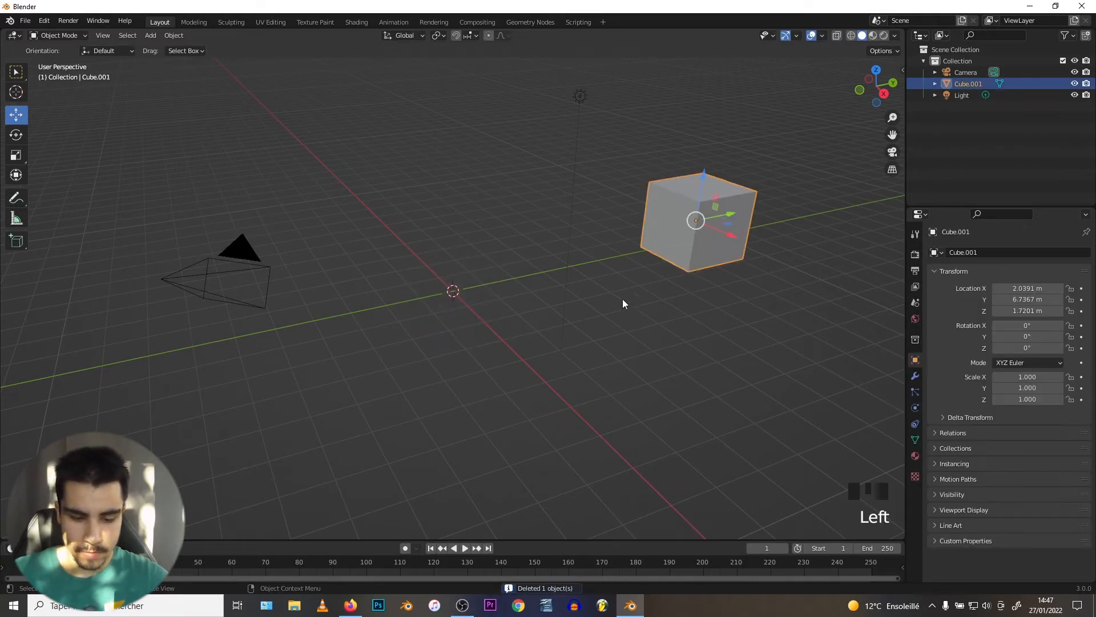
- Try moving the cube copy along the global X axis, and undo back past the original cube's deletion
key("g")
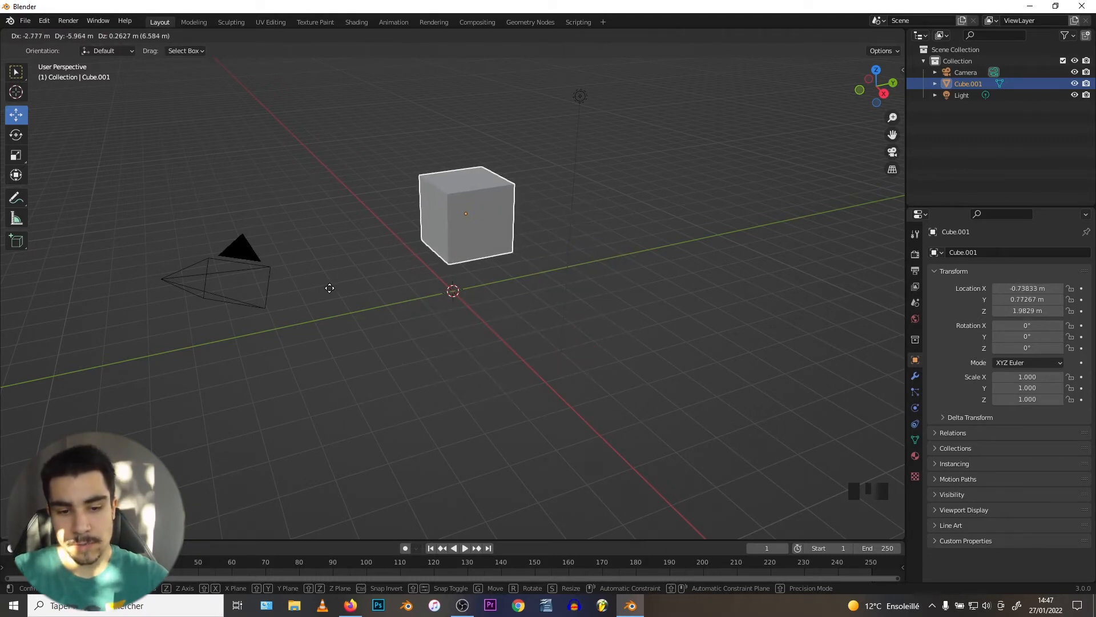
key("x")
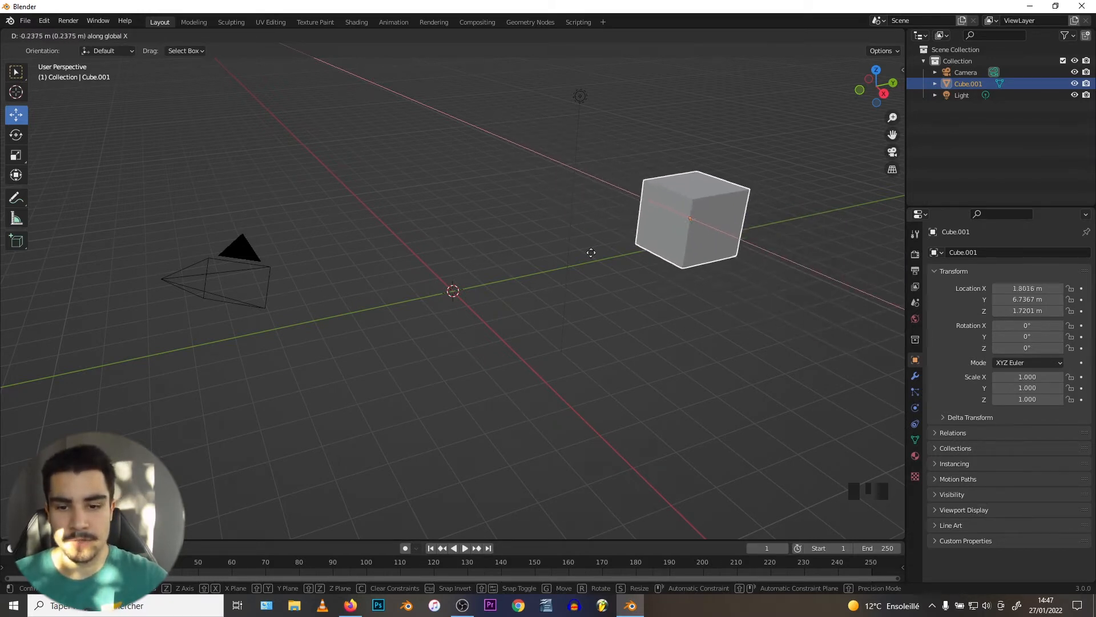
left_click(564, 248)
key("ctrl+z")
key("ctrl+z")
key("ctrl+z")
key("ctrl+z")
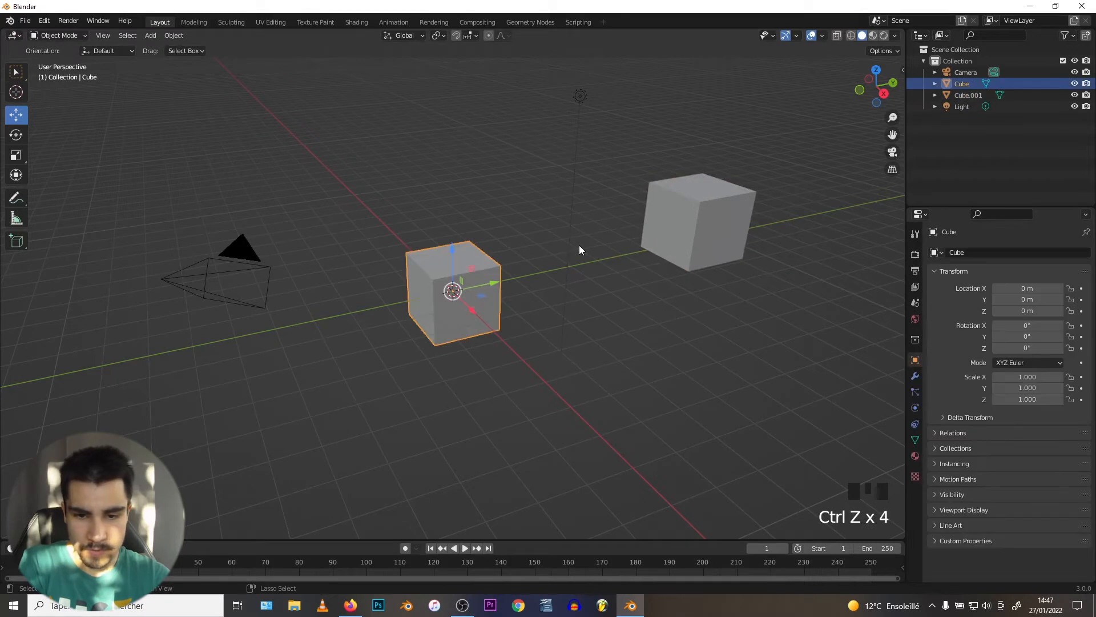
- Delete the cube copy away from the origin and select the original cube at the origin
left_click(686, 210)
key("Delete")
left_click(470, 290)
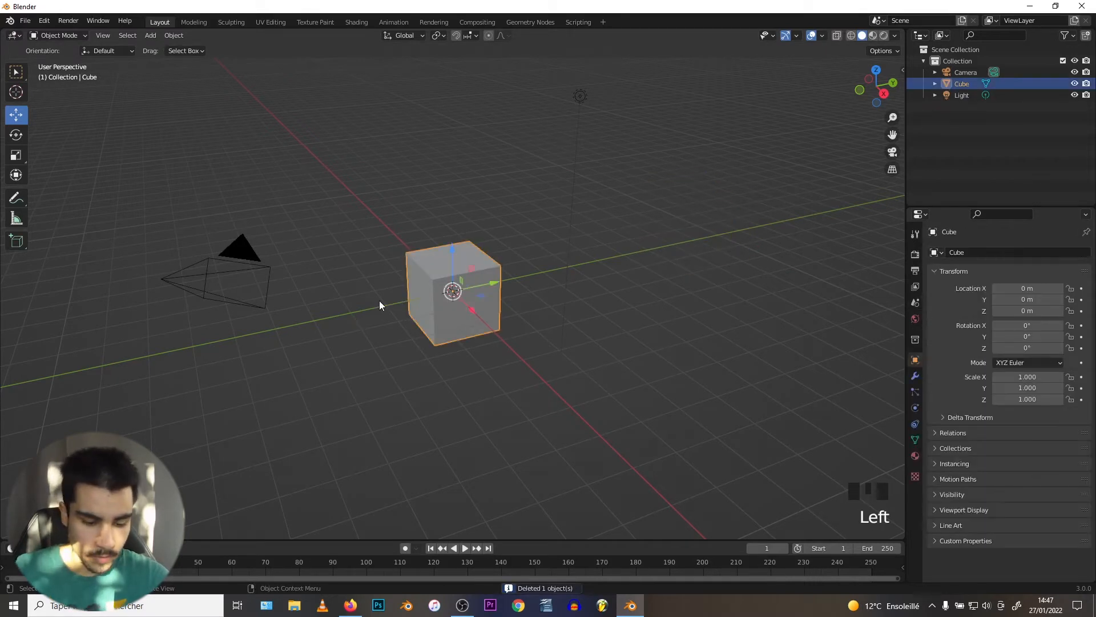
- Move the cube about 3.69 m along the global X axis, and undo the move
key("g")
key("x")
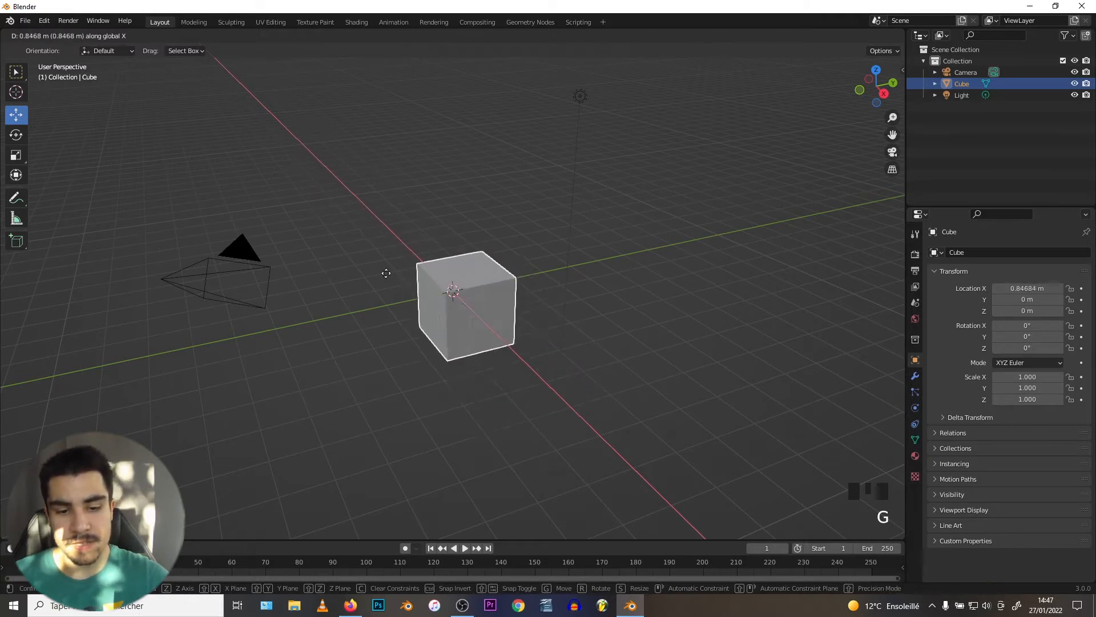
left_click(432, 347)
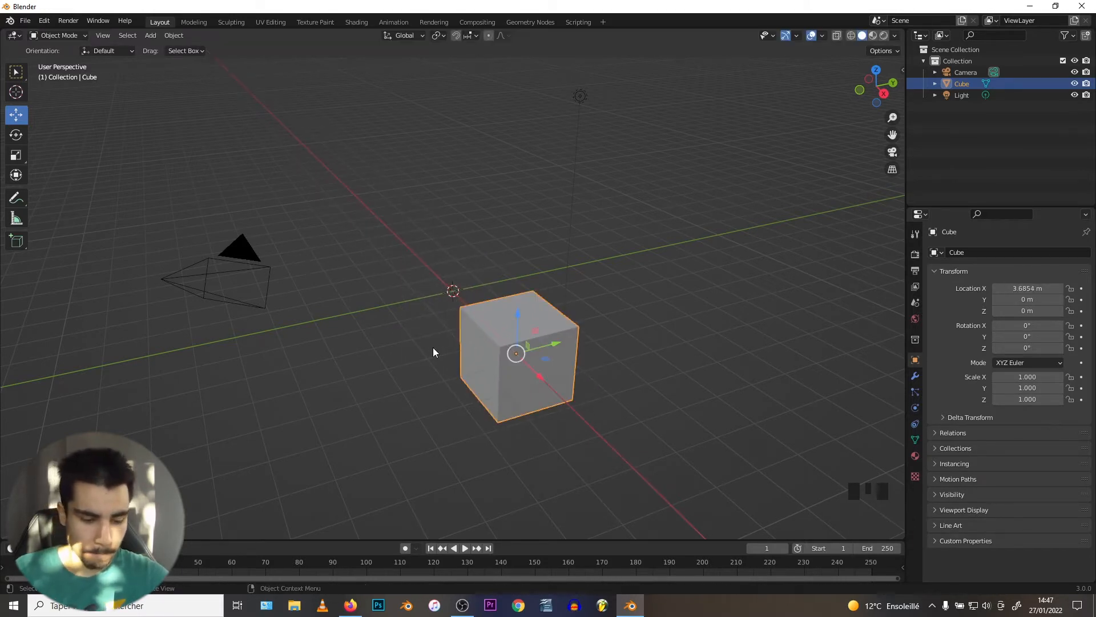
key("ctrl+z")
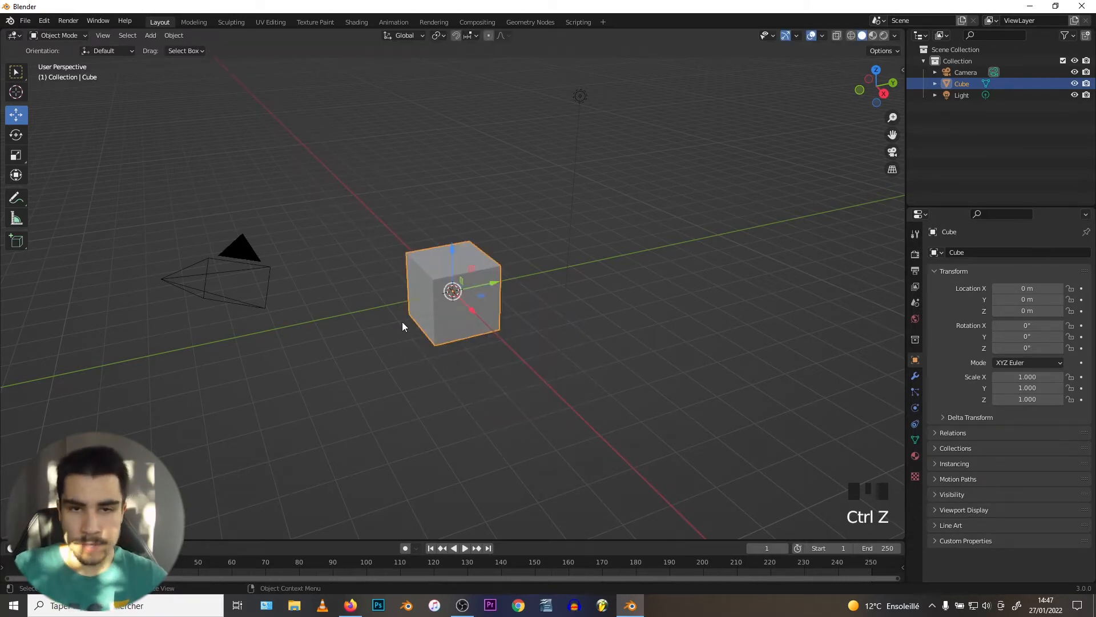
- Try moving the cube constrained to the global Y axis and to the Z axis, and undo the move
key("g")
key("y")
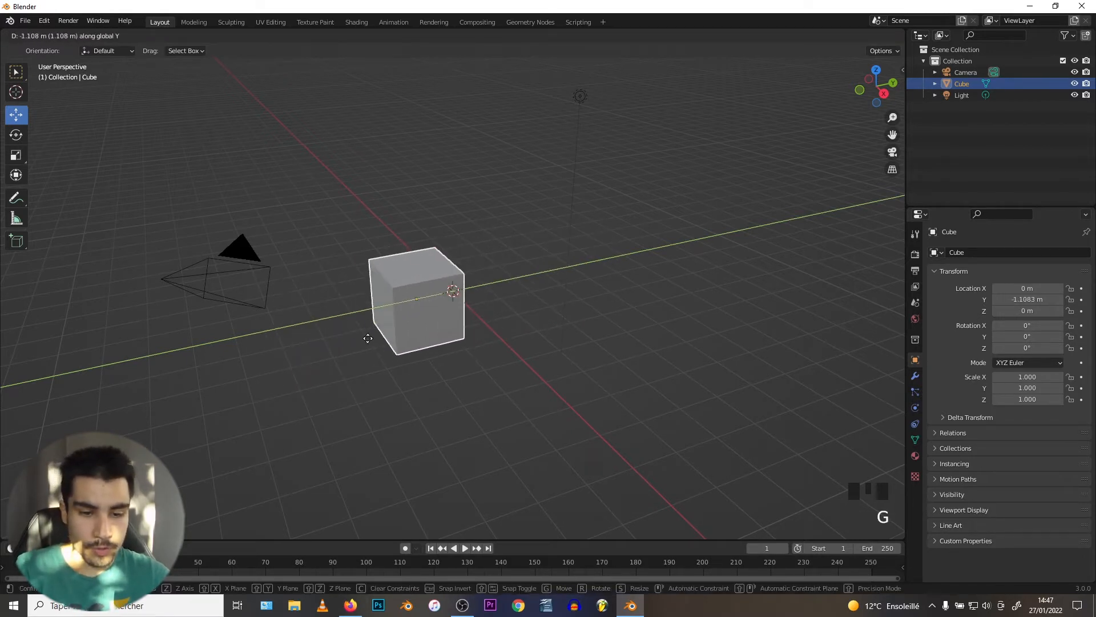
key("z")
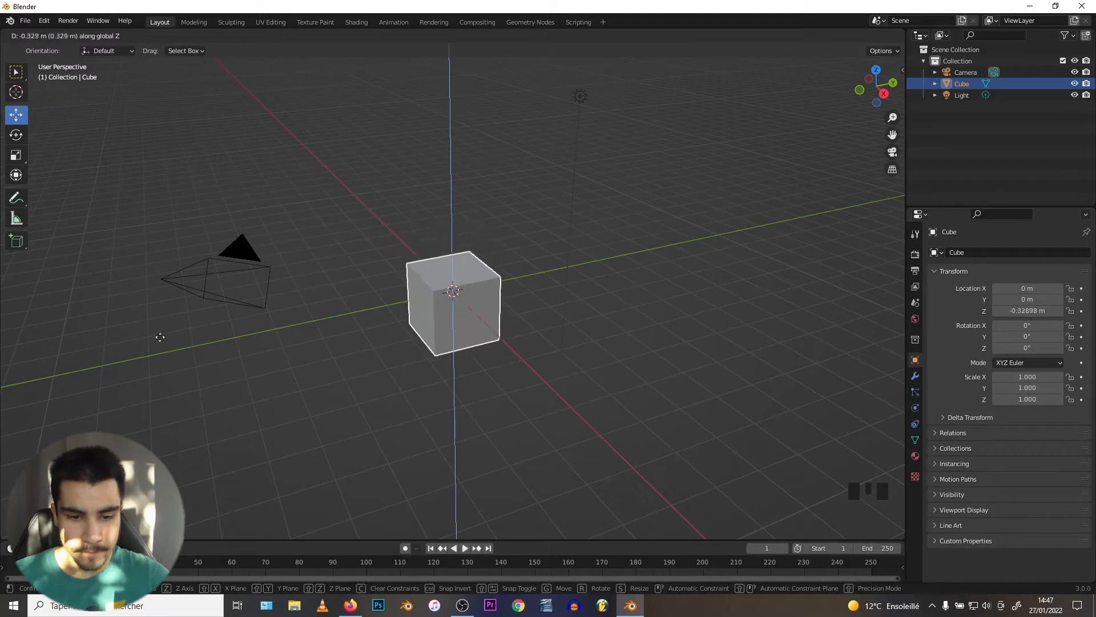
left_click(289, 308)
key("ctrl+z")
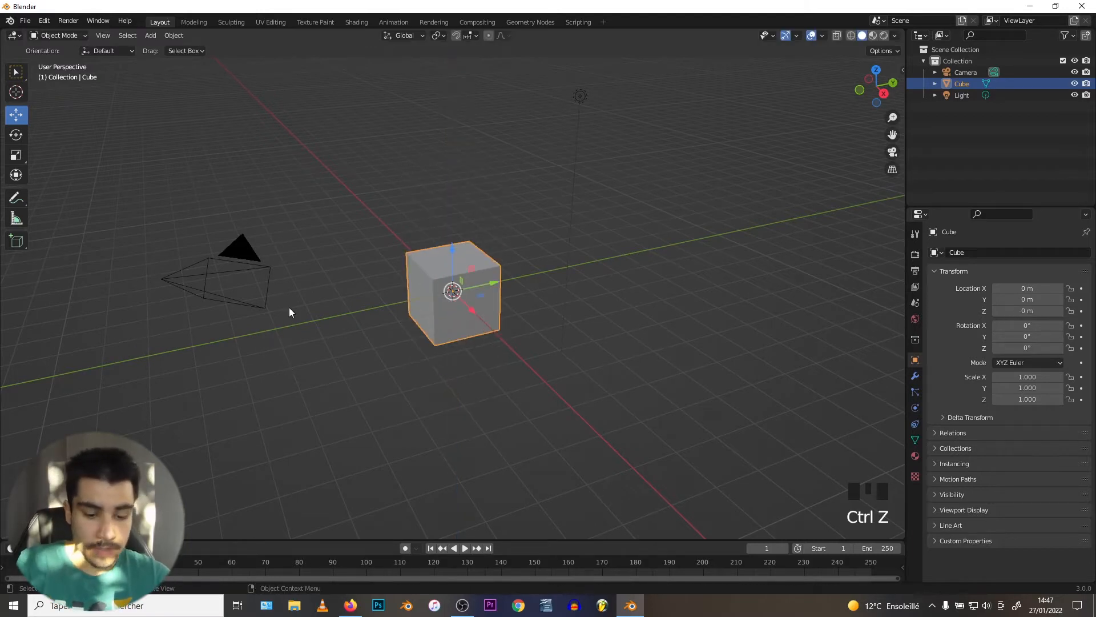
- Try rotating the cube freely and constrained to the X, Y and Z axes in turn, and undo the rotation
key("r")
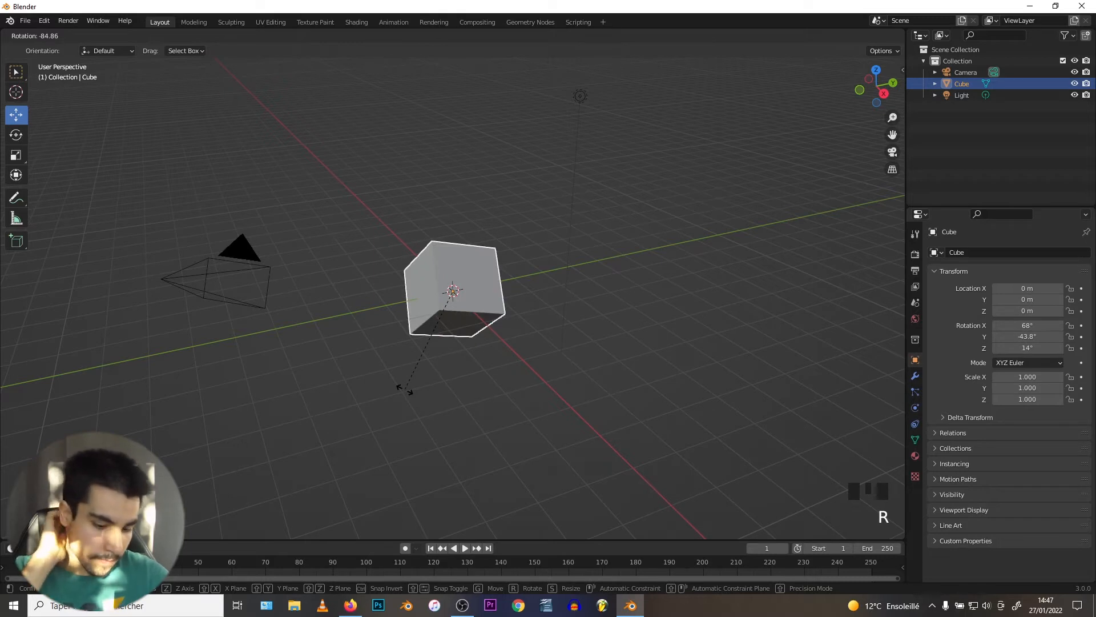
key("x")
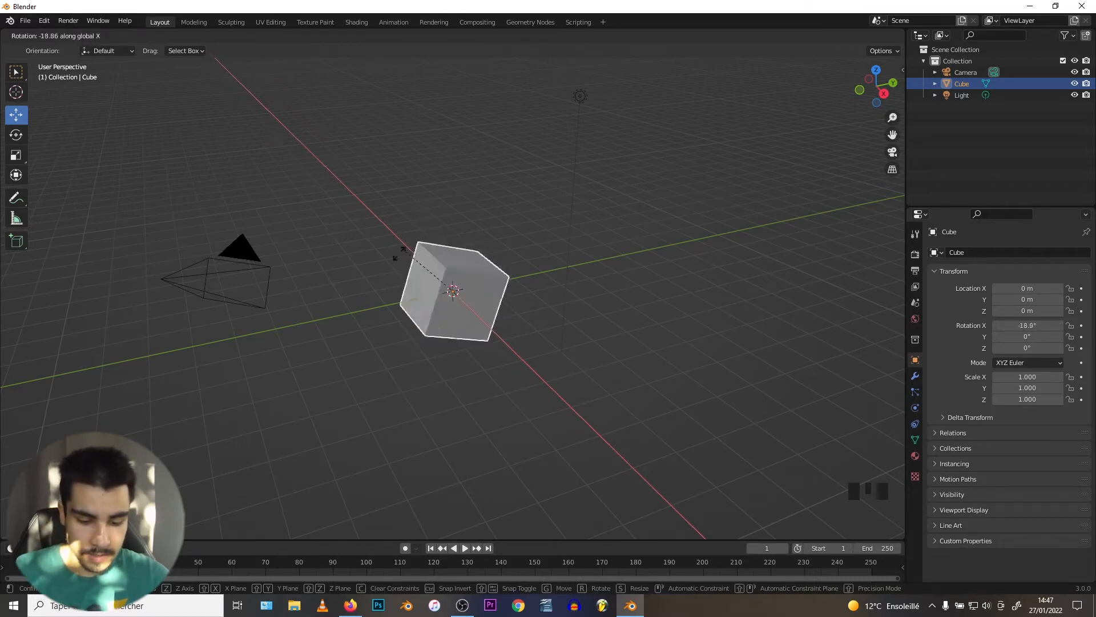
key("y")
key("z")
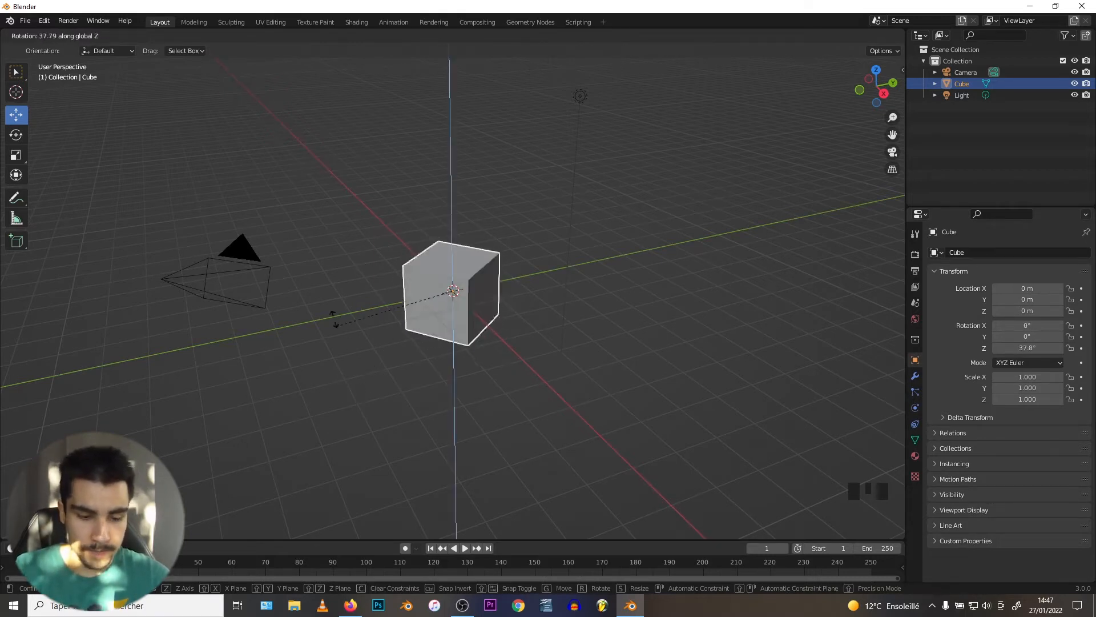
left_click(328, 296)
key("ctrl+z")
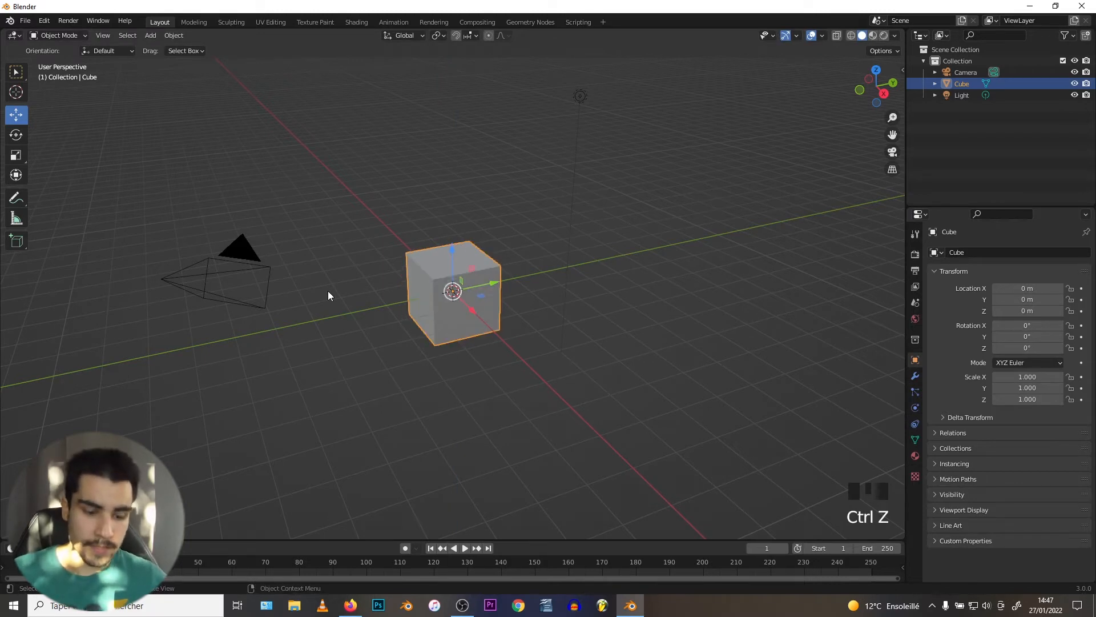
- Try scaling the cube along X, switch to Z with a factor of about 1.92, and undo the scaling
key("s")
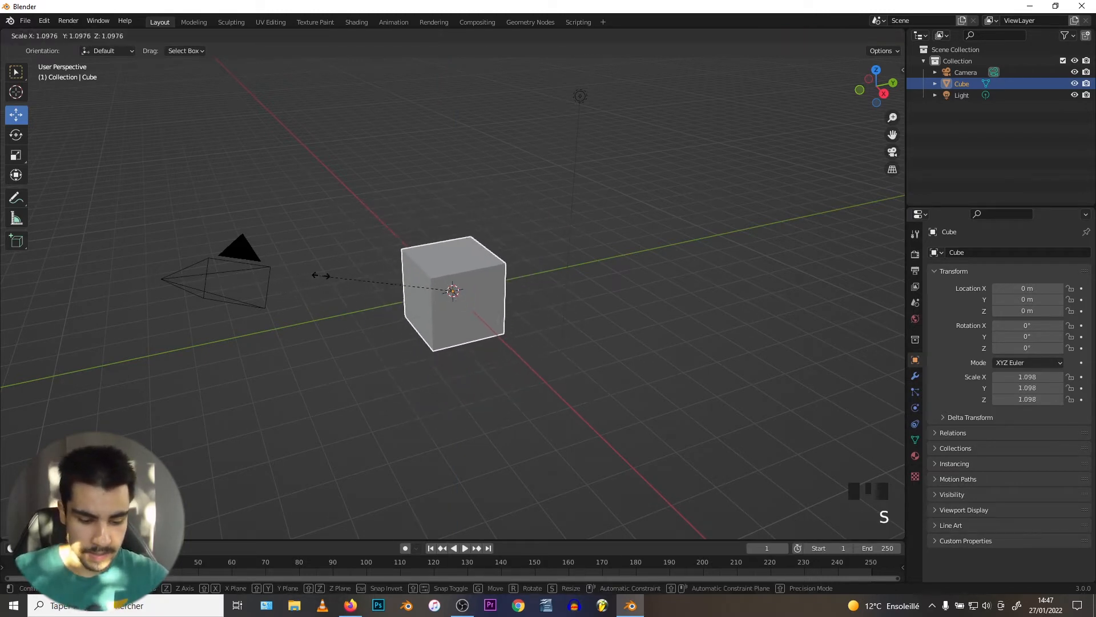
key("x")
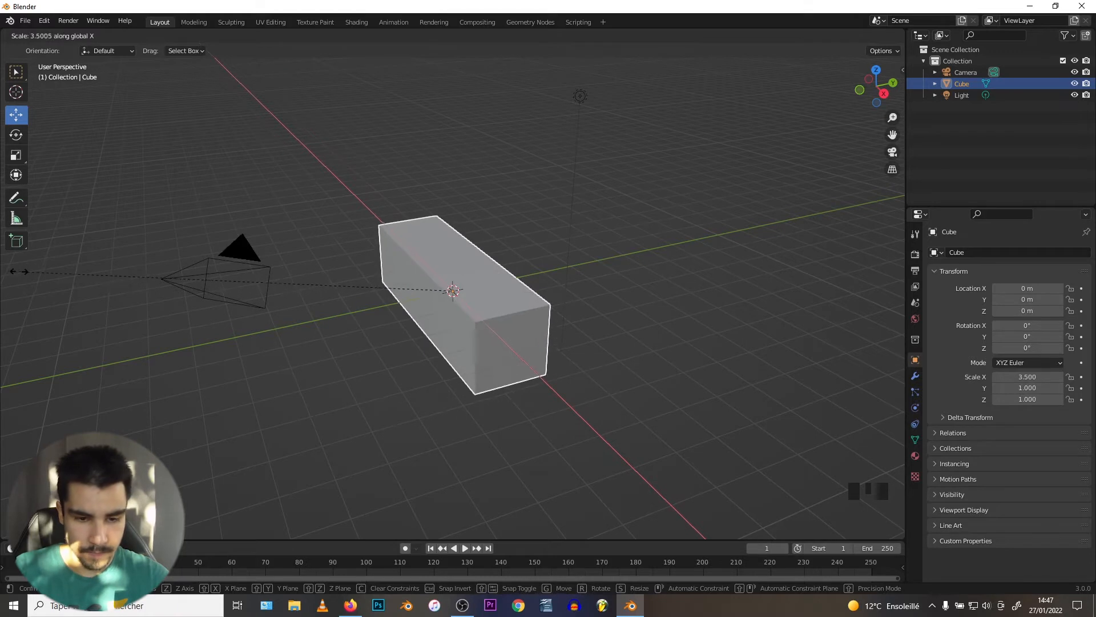
key("z")
left_click(215, 275)
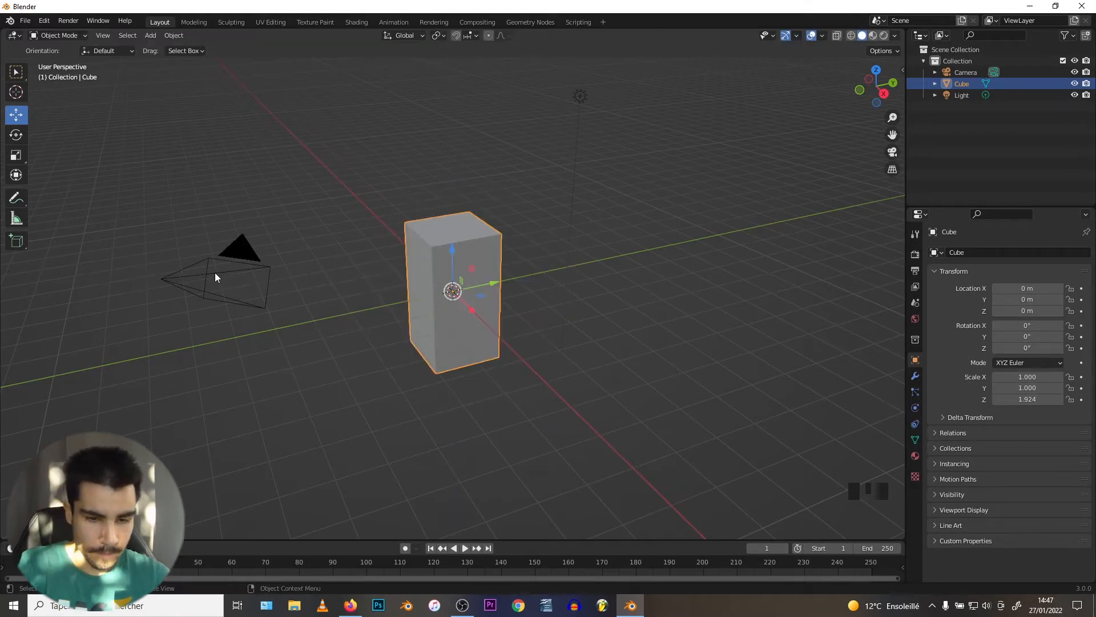
key("ctrl+z")
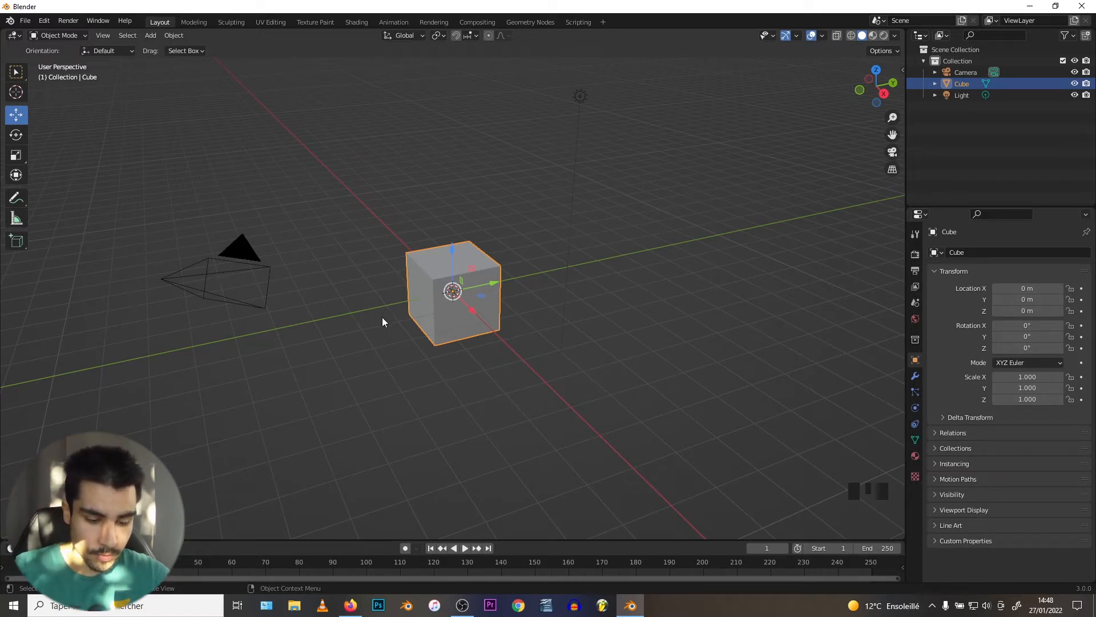
- Try scaling the cube only in X and Y with the global Z axis locked, and undo the scaling
key("s")
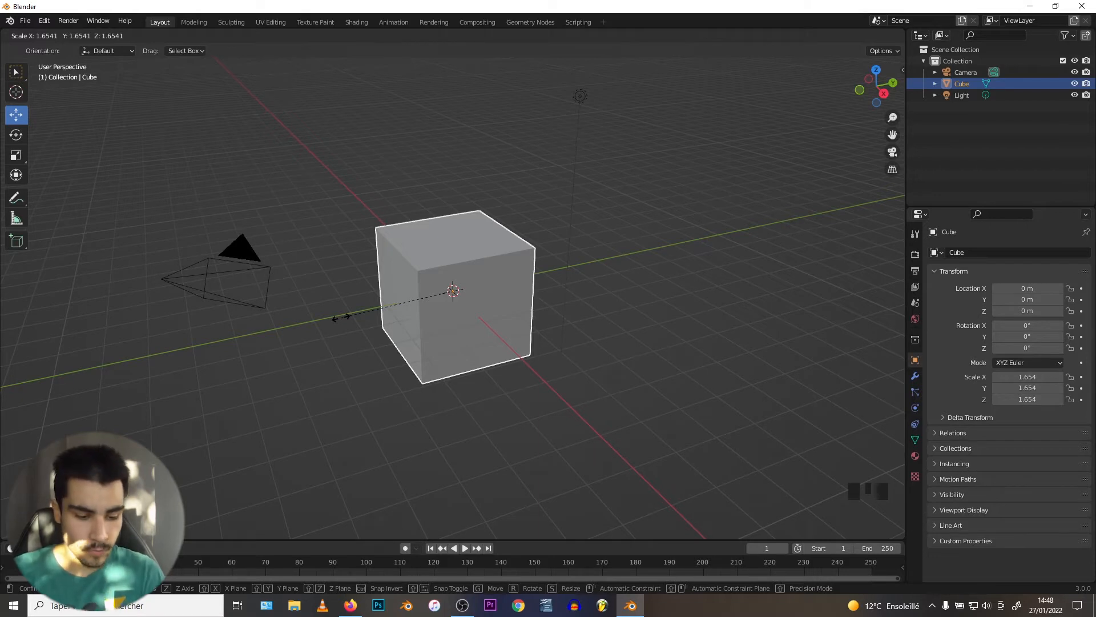
key("shift+z")
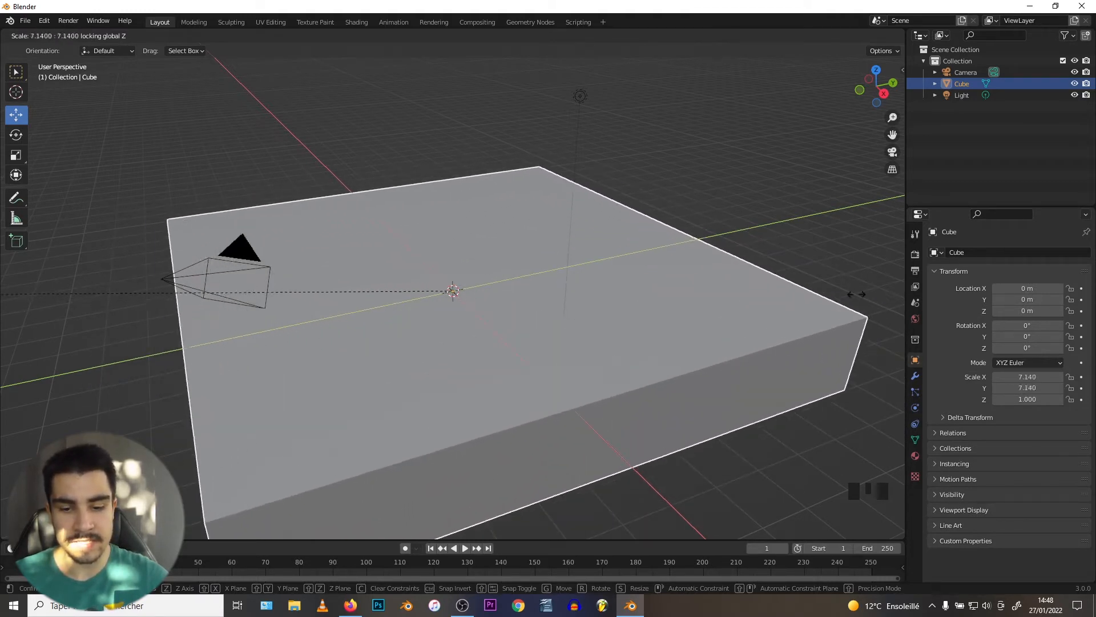
left_click(367, 338)
key("ctrl+z")
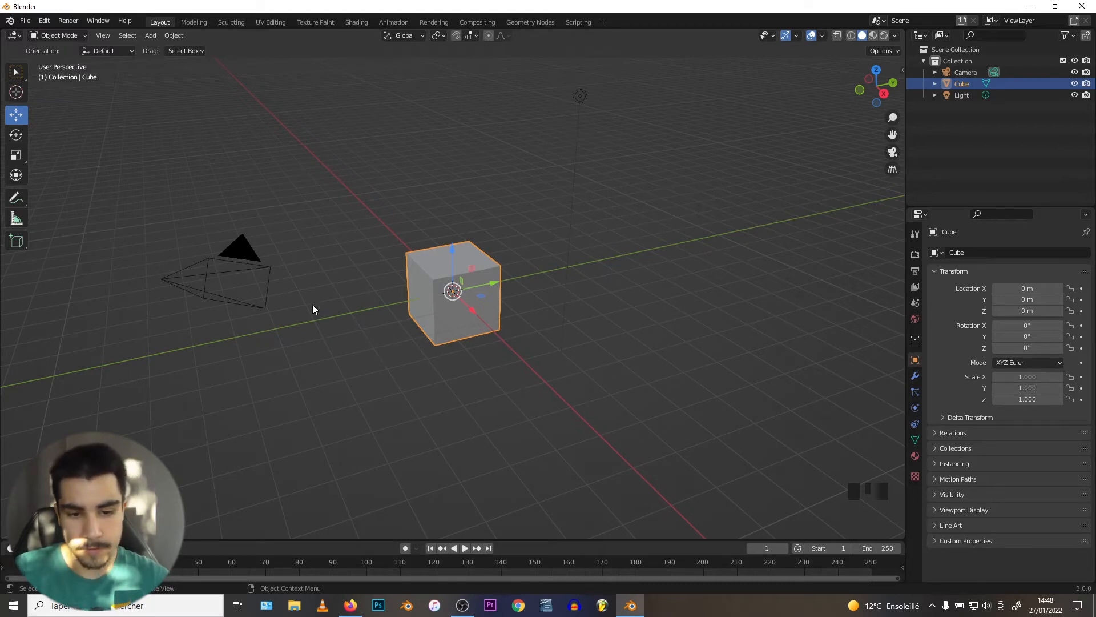
- Try moving the cube in the XZ plane with the global Y axis locked, and cancel the move
key("g")
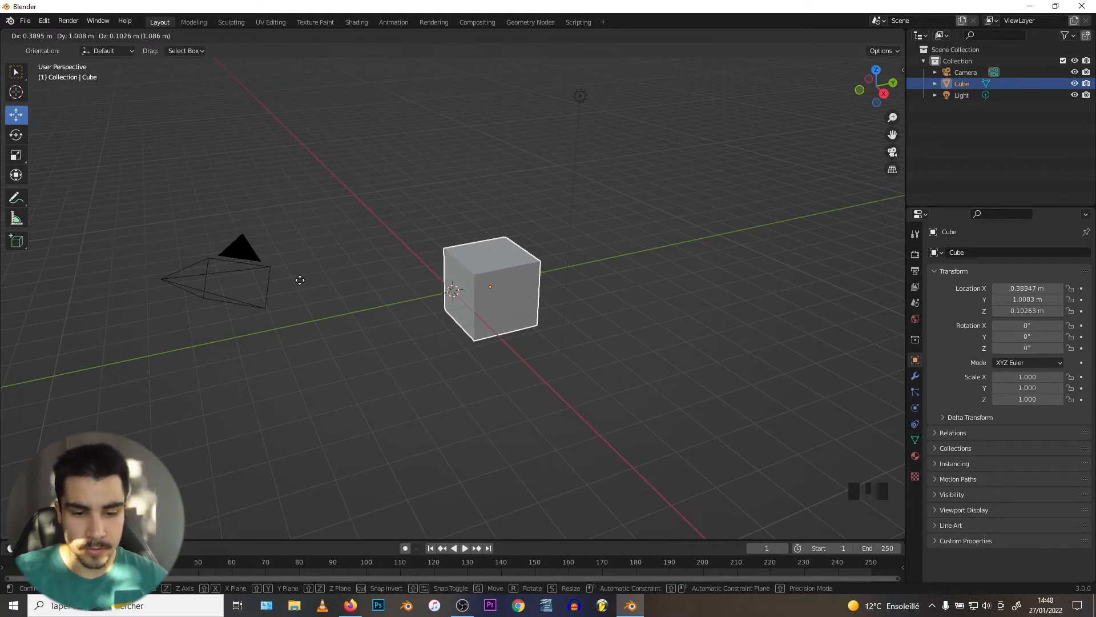
key("shift+y")
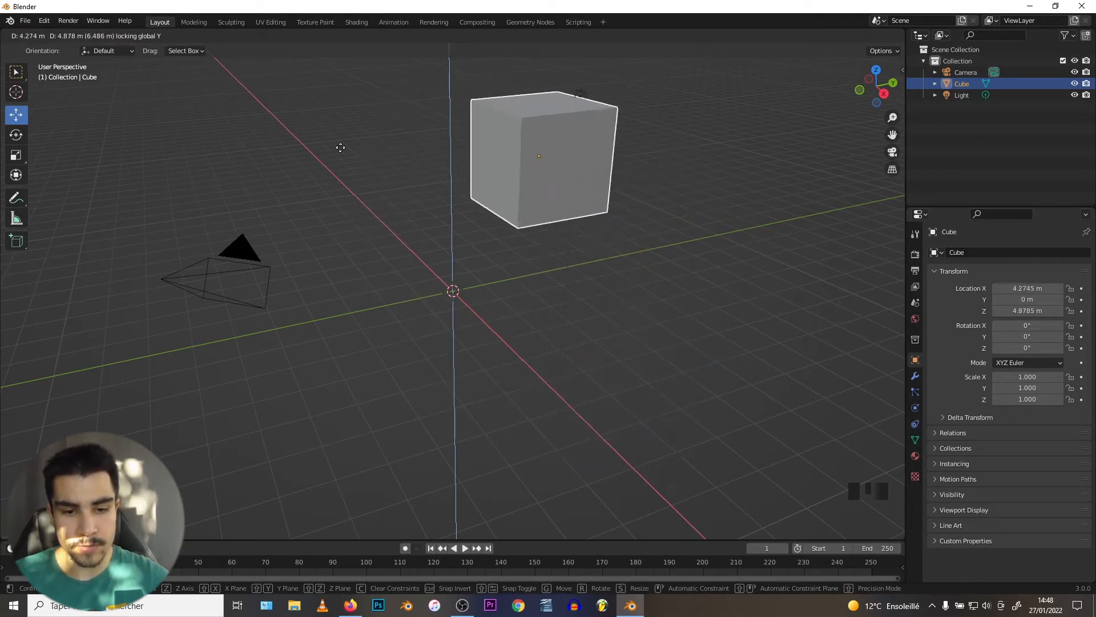
right_click(294, 140)
- Deselect the cube at the origin so that no object in the scene is selected
scroll(405, 330, "up", 3)
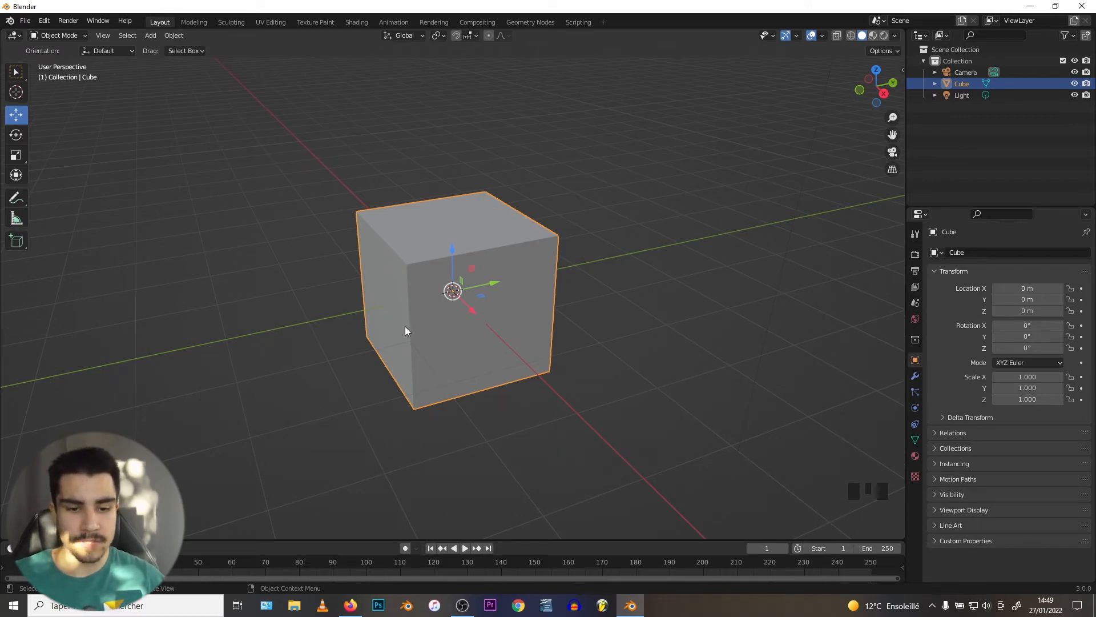
scroll(402, 329, "down", 5)
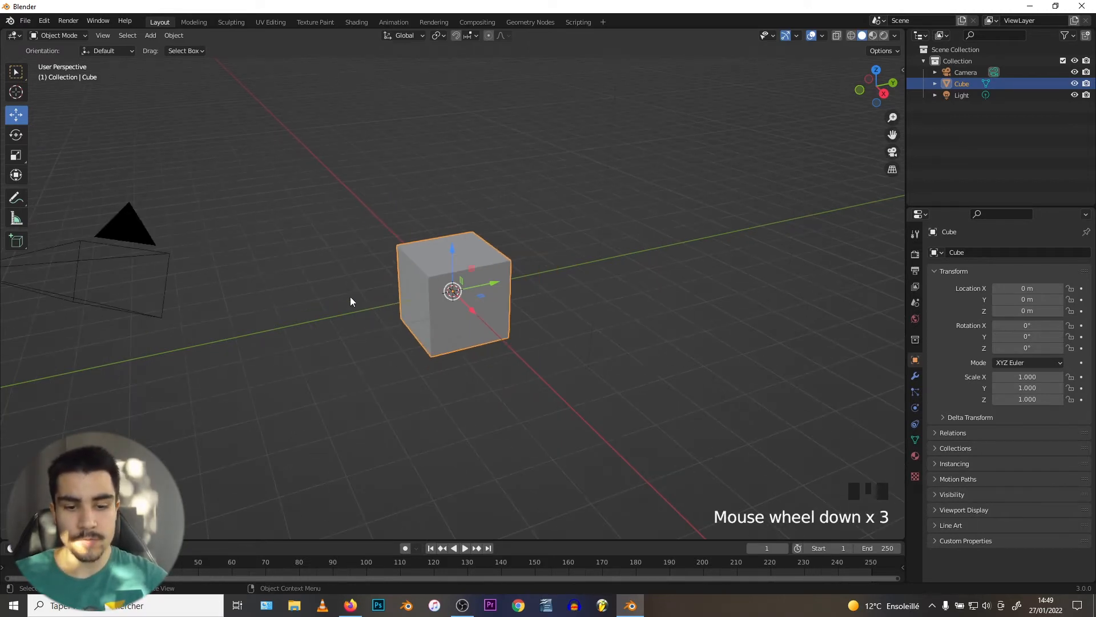
left_click(436, 271)
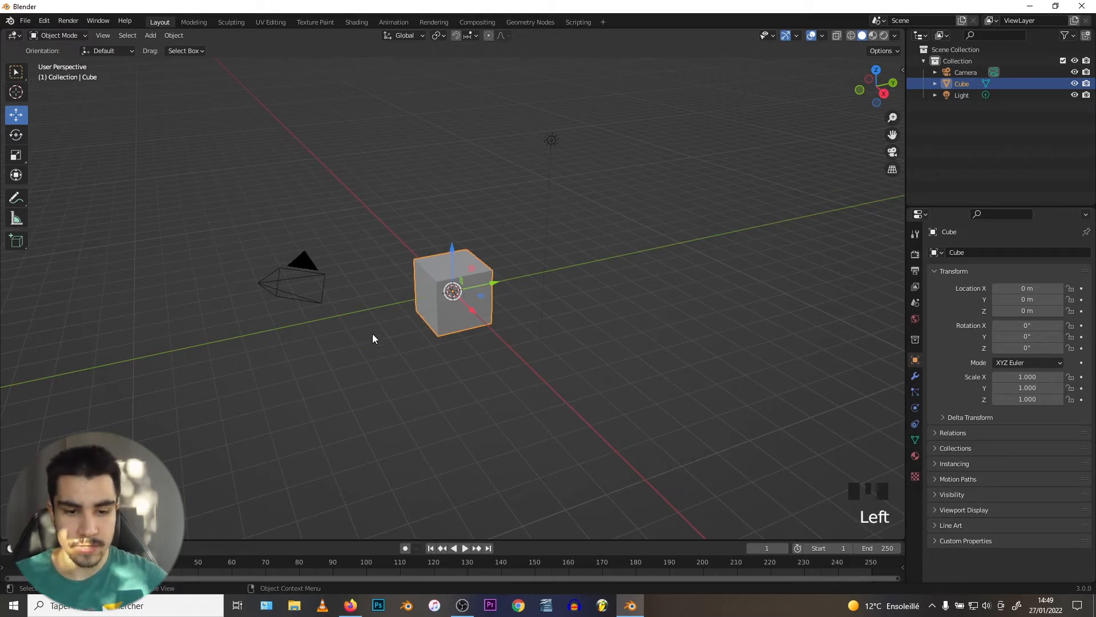
left_click(173, 341)
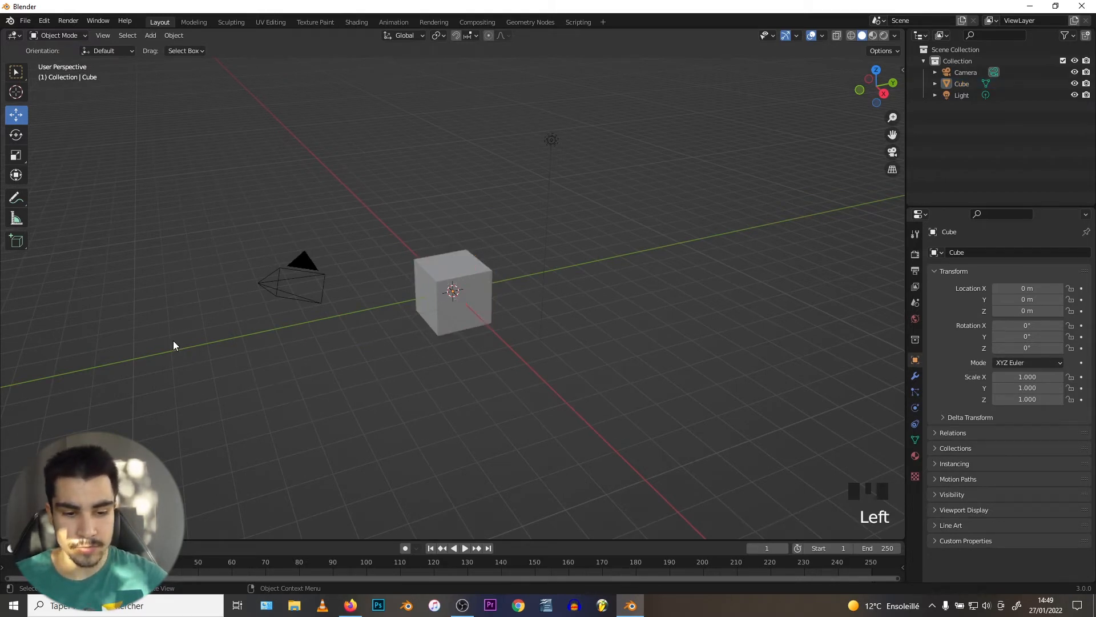
- Select the cube at the origin, and try selecting and deselecting all objects in the scene
left_click(436, 274)
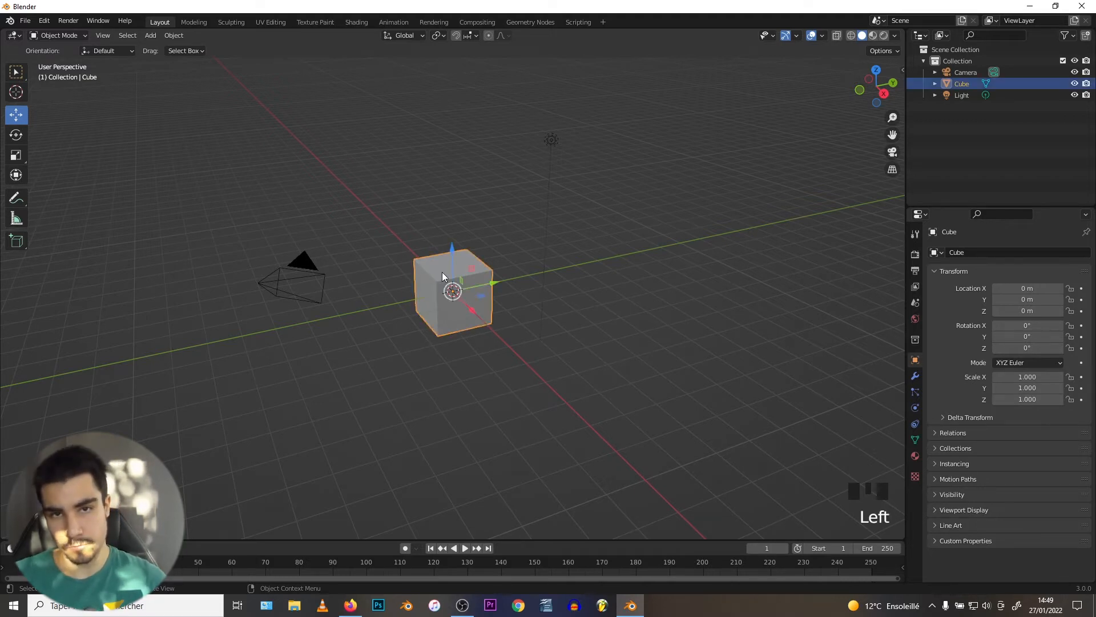
scroll(426, 279, "up", 2)
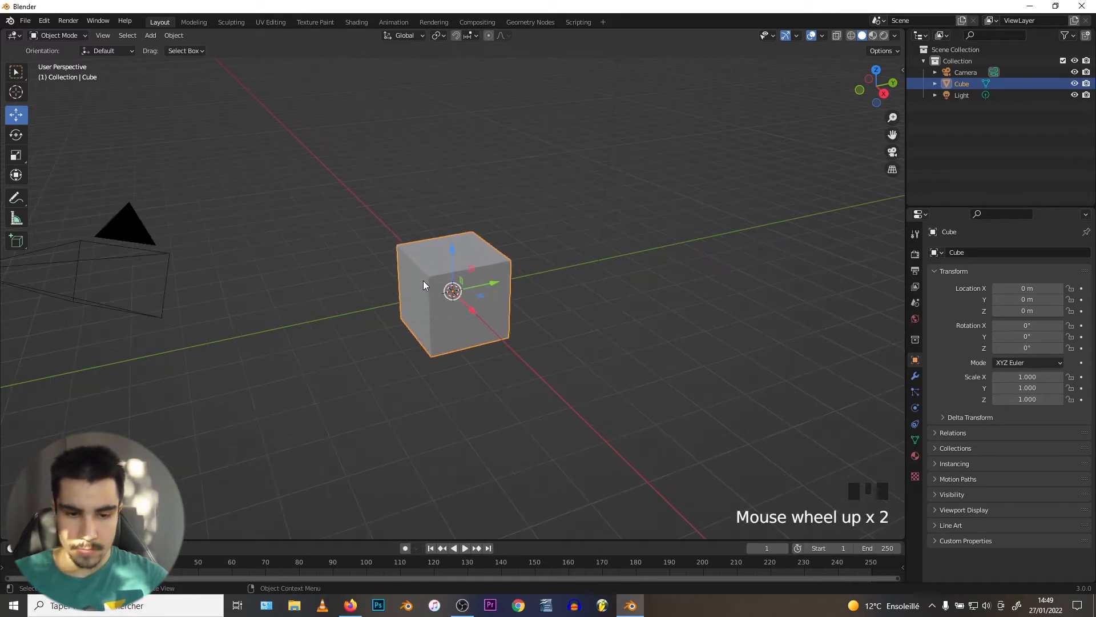
key("a")
key("a")
key("a")
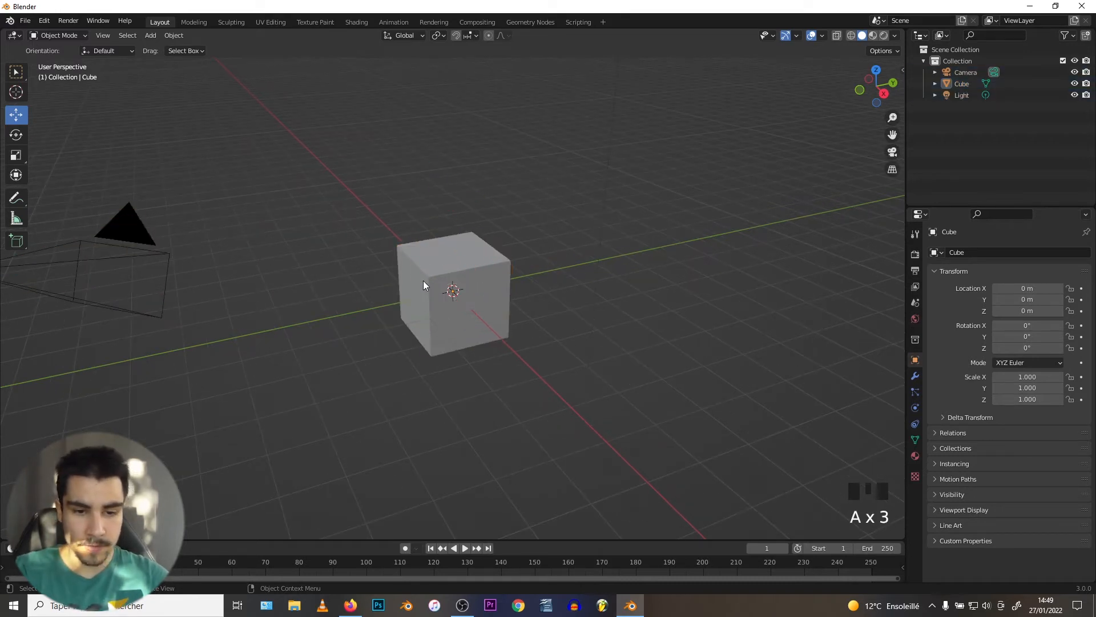
scroll(423, 280, "down", 2)
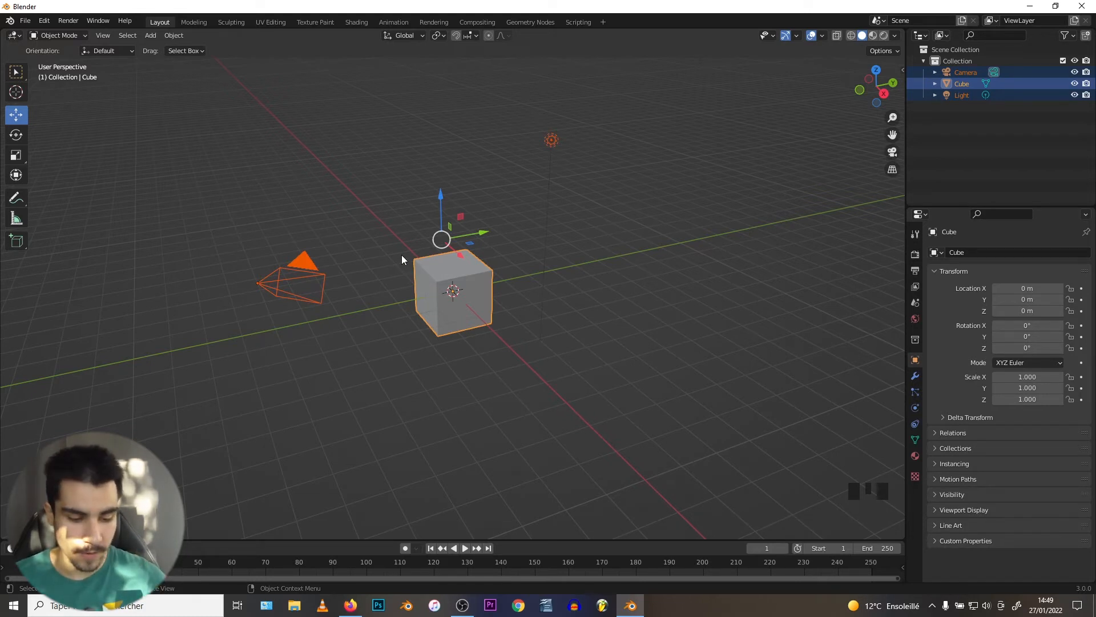
key("a")
key("a")
key("a")
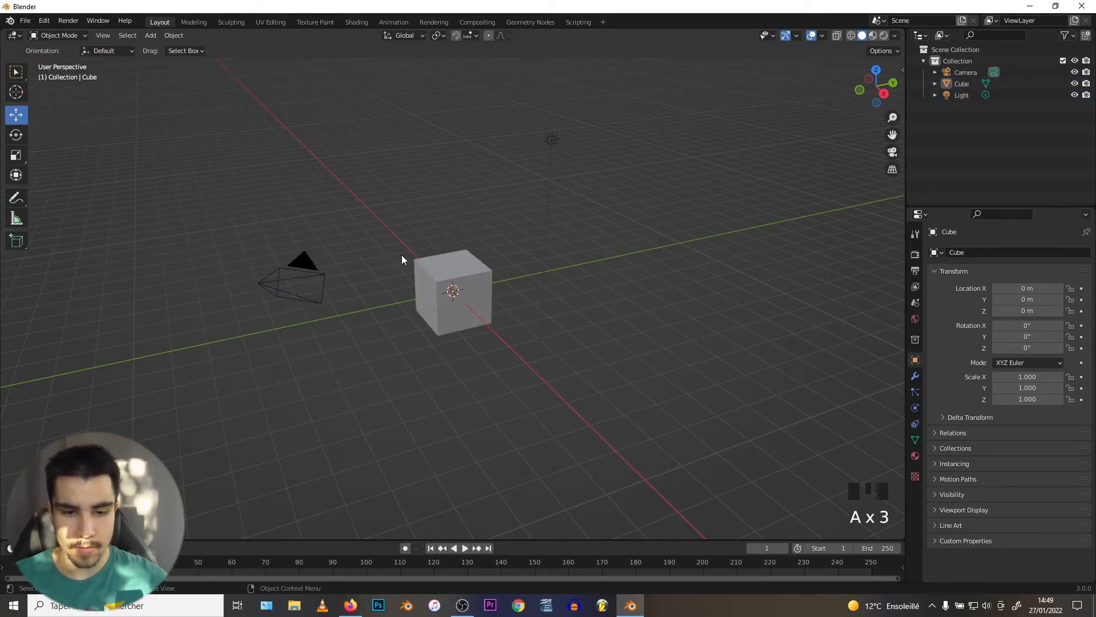
- Duplicate the origin cube three times, placing the copies at about (0.9, 4.6, 2.0), (-3.1, -3.0, 3.3) and (-1.6, 1.5, 4.2) m
scroll(404, 308, "up", 3)
scroll(403, 311, "down", 2)
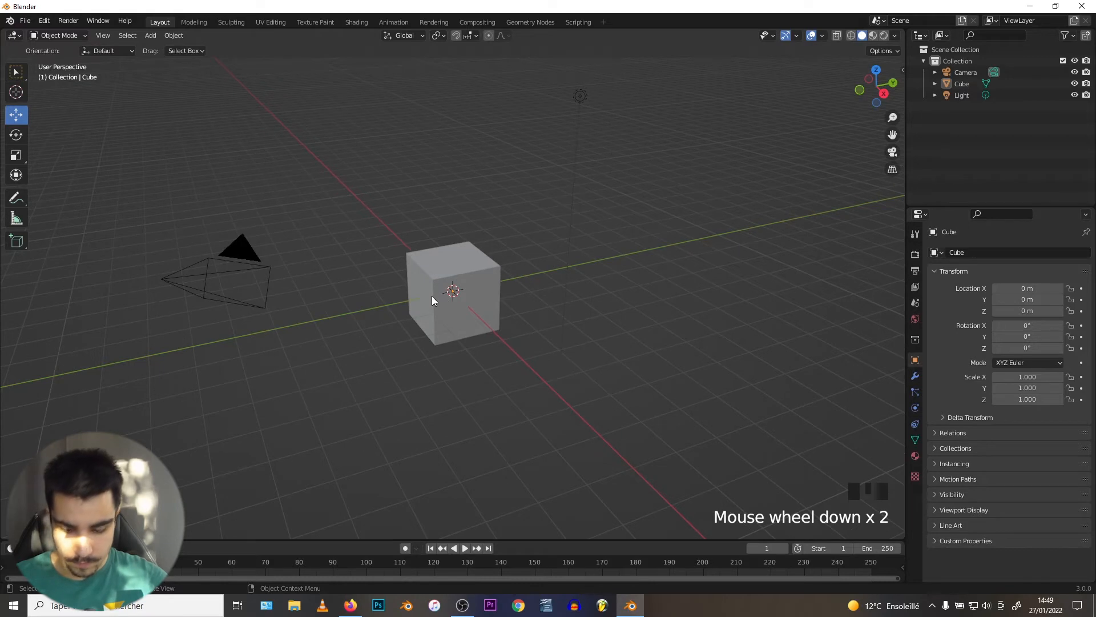
left_click(428, 281)
key("shift+d")
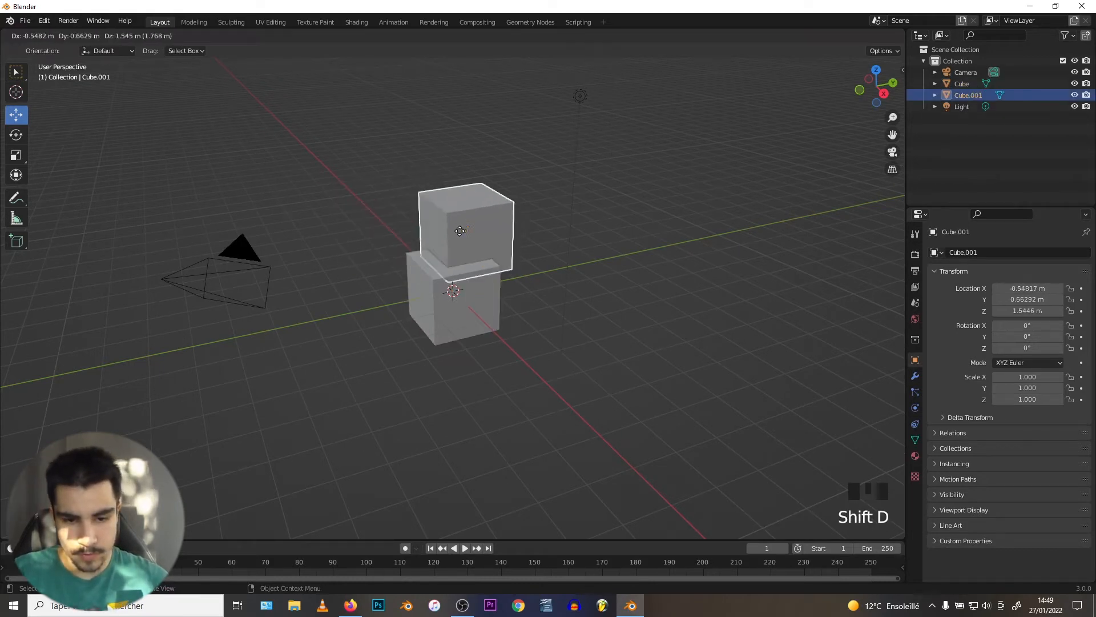
left_click(580, 210)
key("shift+d")
left_click(282, 164)
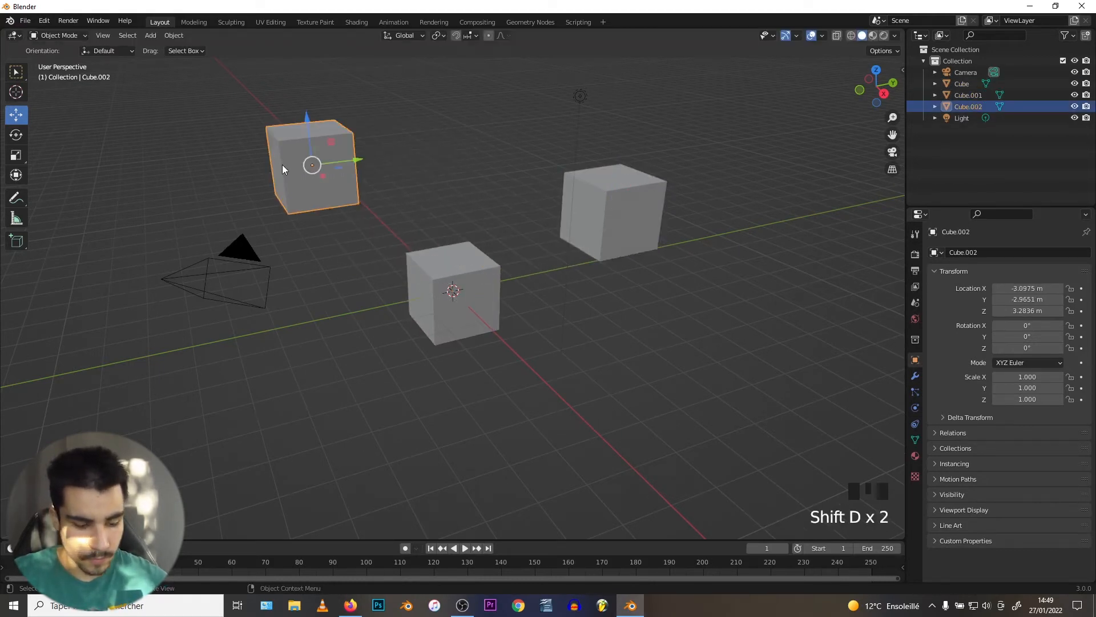
key("shift+d")
left_click(447, 126)
scroll(358, 283, "up", 1)
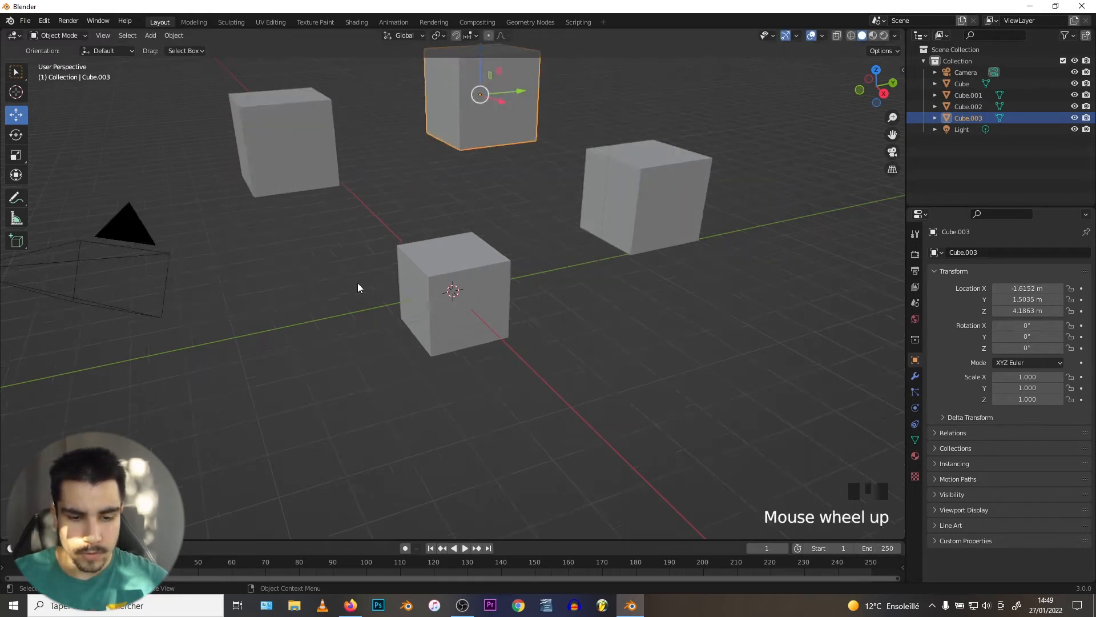
- Delete the camera and the light, keeping only the four cubes in the scene
scroll(379, 282, "down", 2)
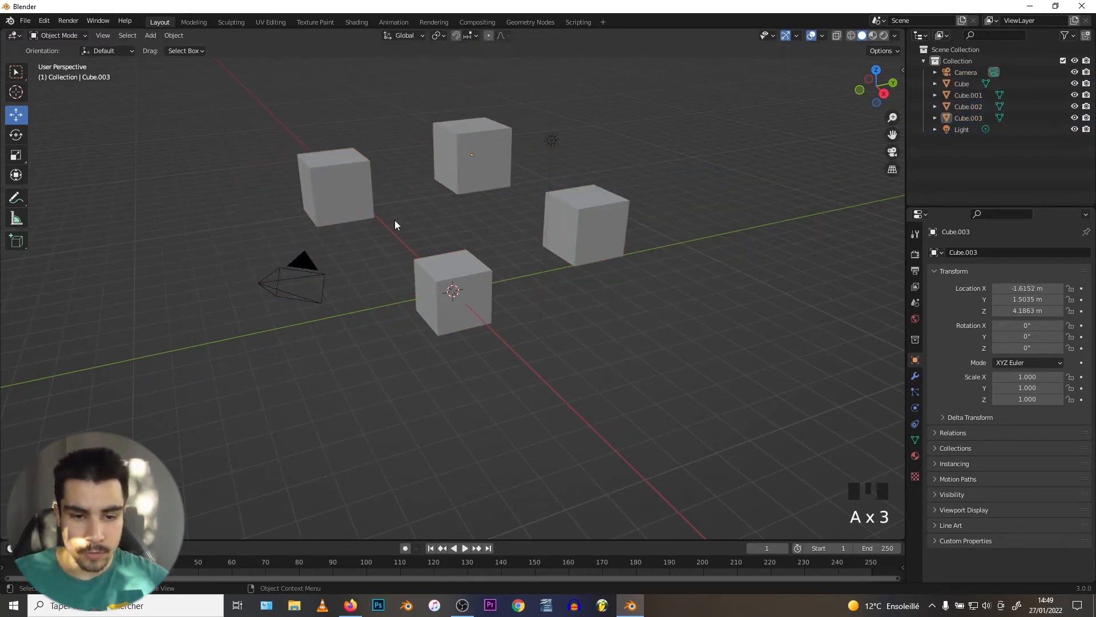
left_click(294, 279)
key("Delete")
left_click(556, 138)
key("Delete")
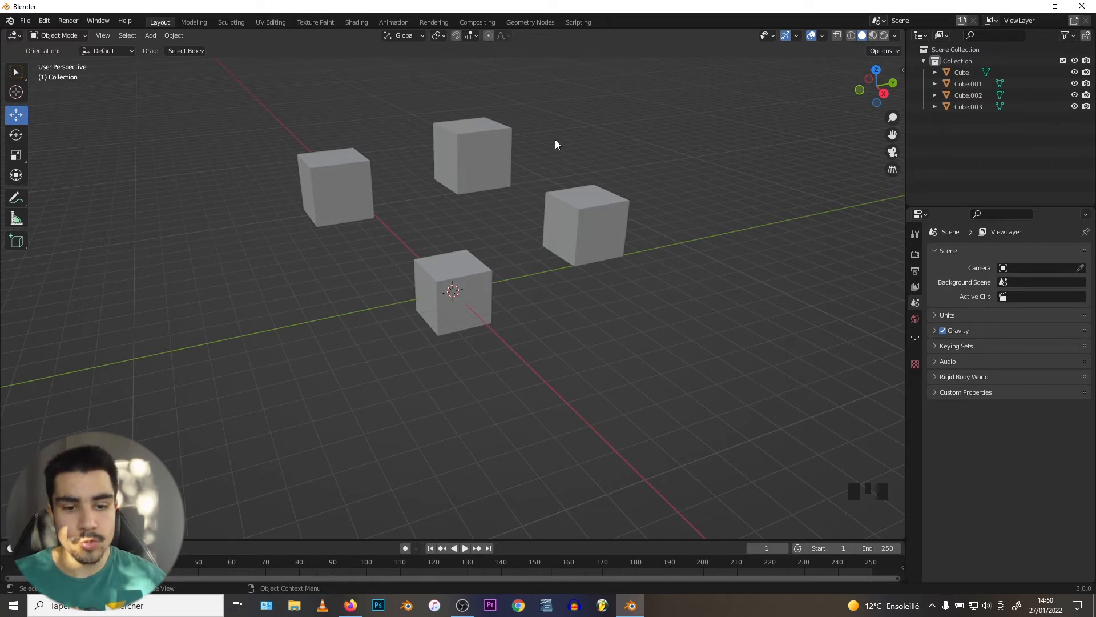
- Select the origin cube and add the three duplicated cubes to the selection one by one
left_click(440, 274)
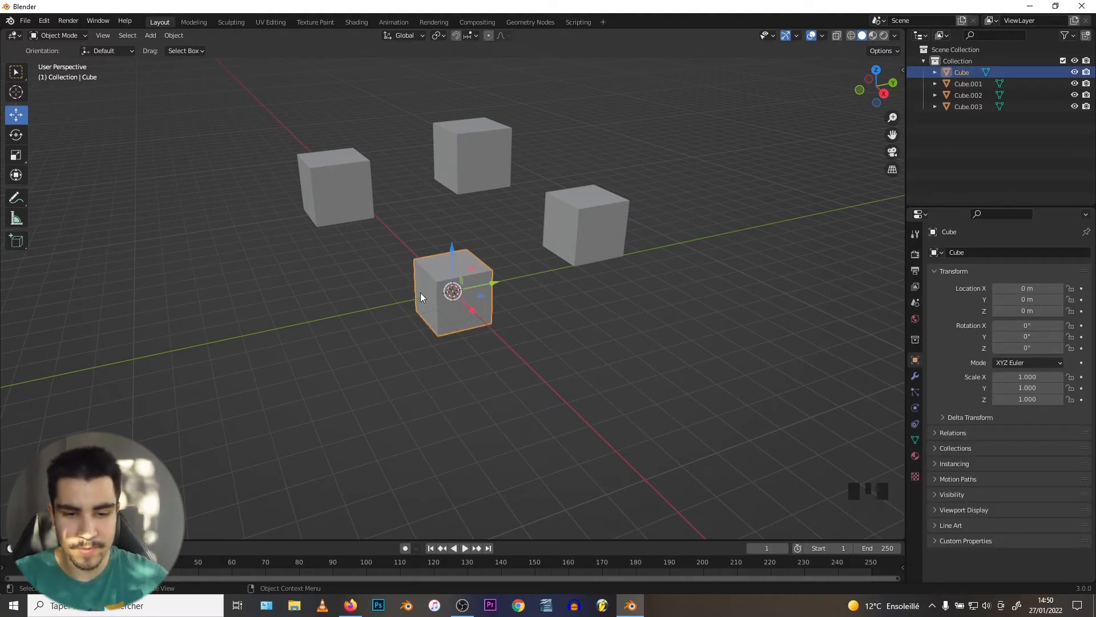
left_click(582, 217, "shift")
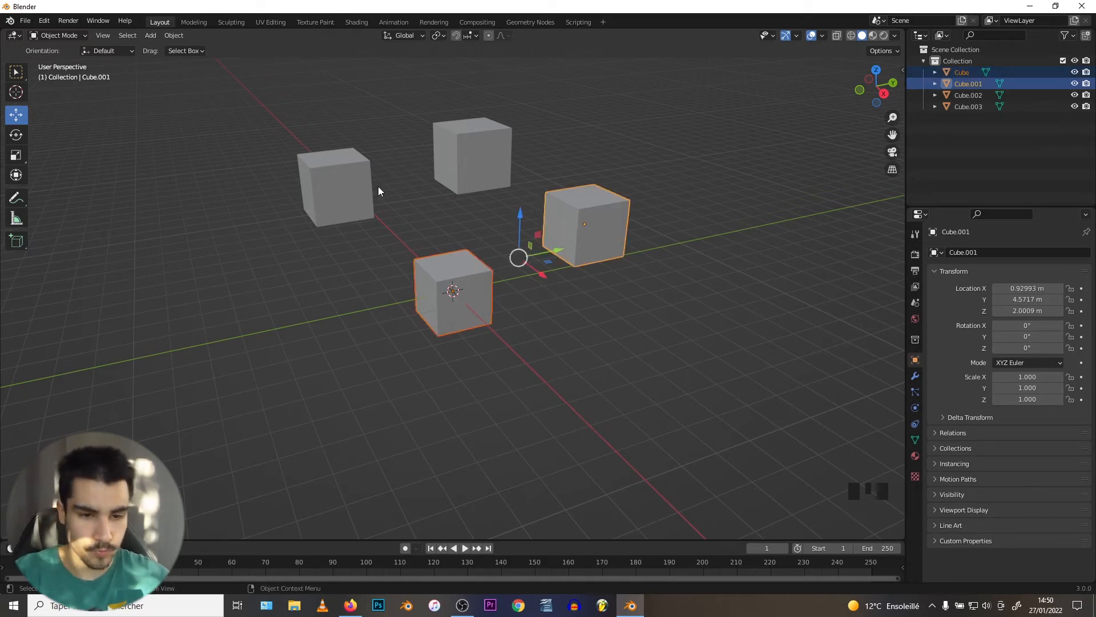
left_click(332, 176, "shift")
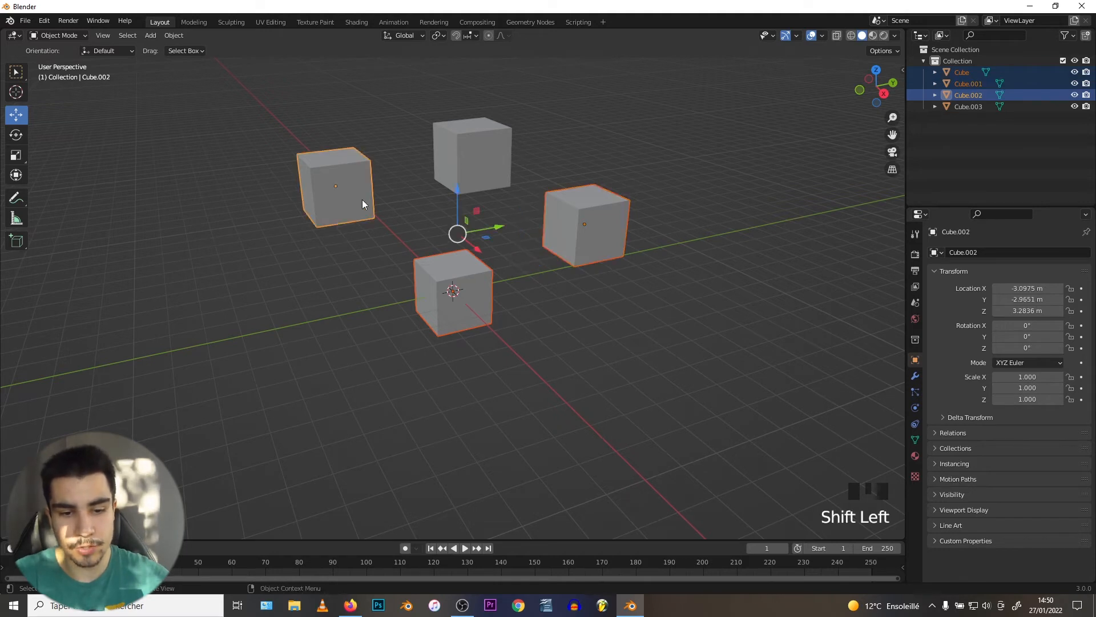
left_click(464, 172, "shift")
middle_click_drag(448, 159, 343, 183)
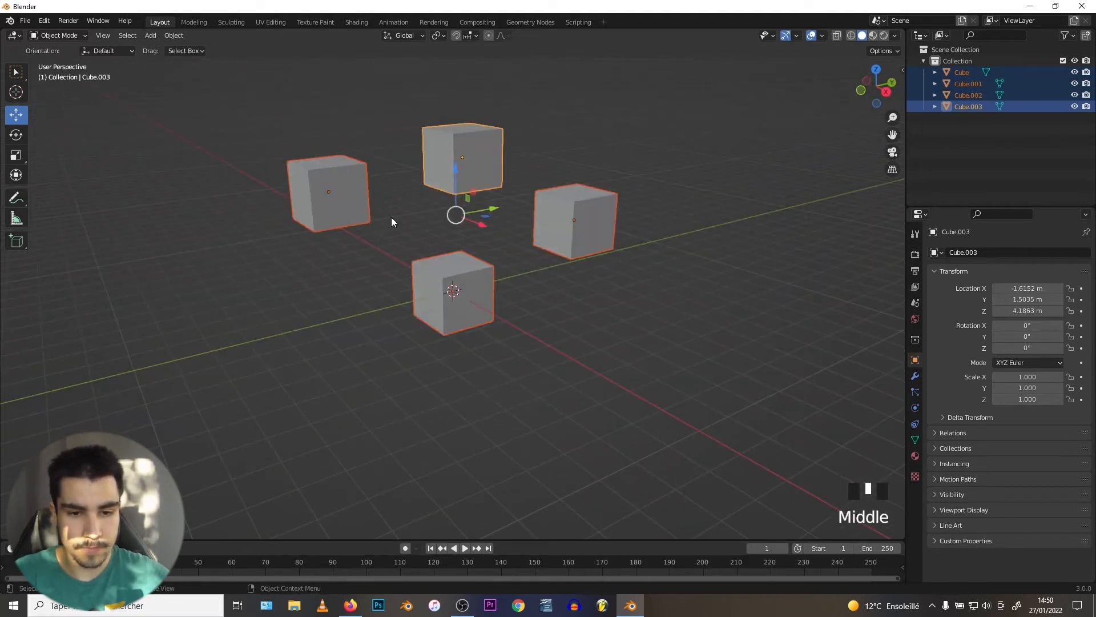
- Take Cube.003 and Cube.002 out of the selection again, and delete the three duplicated cubes so that only the origin cube remains
left_click(457, 143, "shift")
left_click(331, 183, "shift")
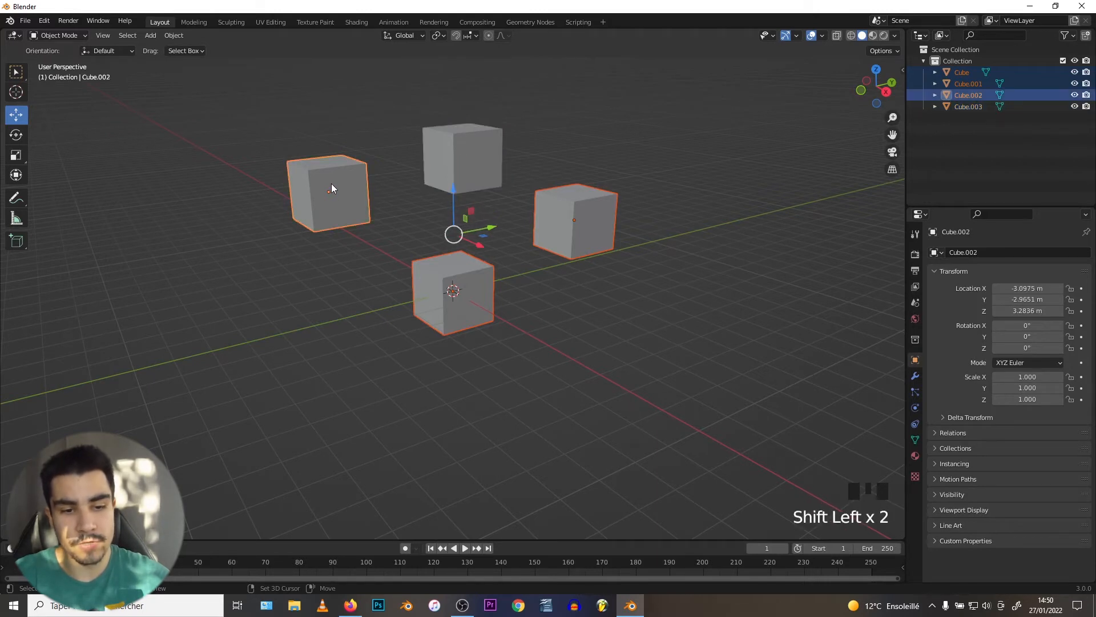
left_click(318, 178, "shift")
left_click(573, 217, "shift")
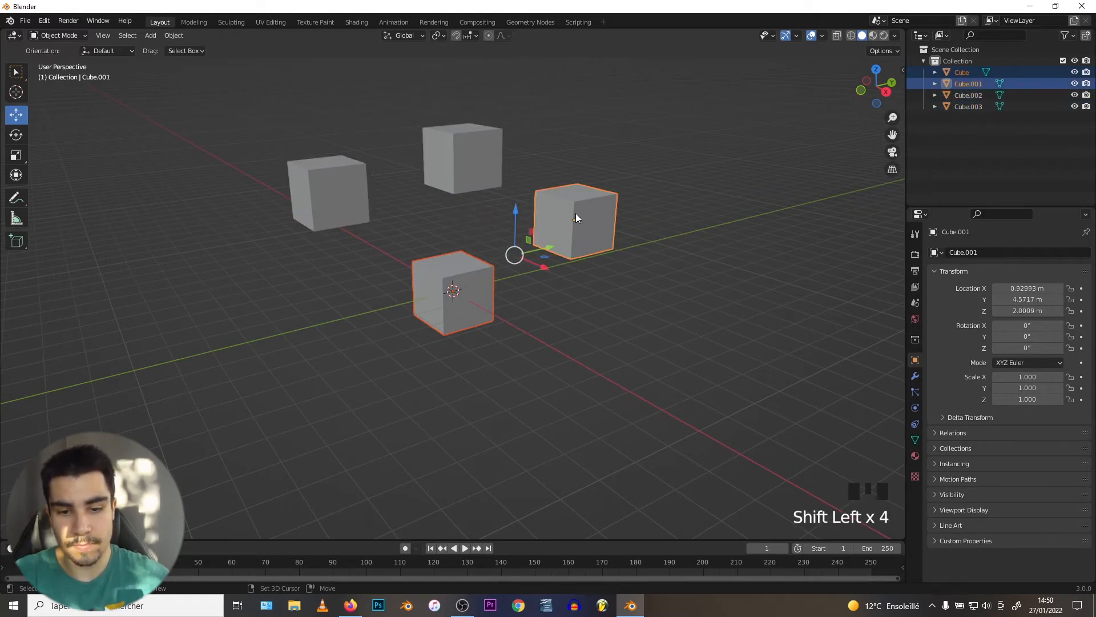
key("Delete")
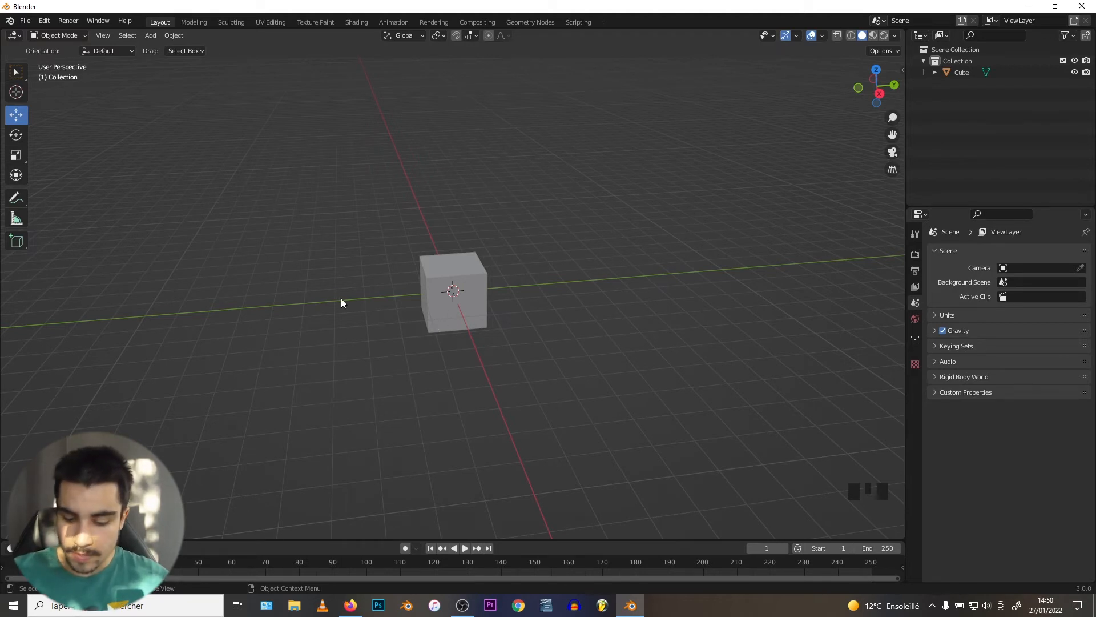
- Examine the cube in the front, right and top orthographic views, going through the three views twice
key("KP_1")
key("KP_3")
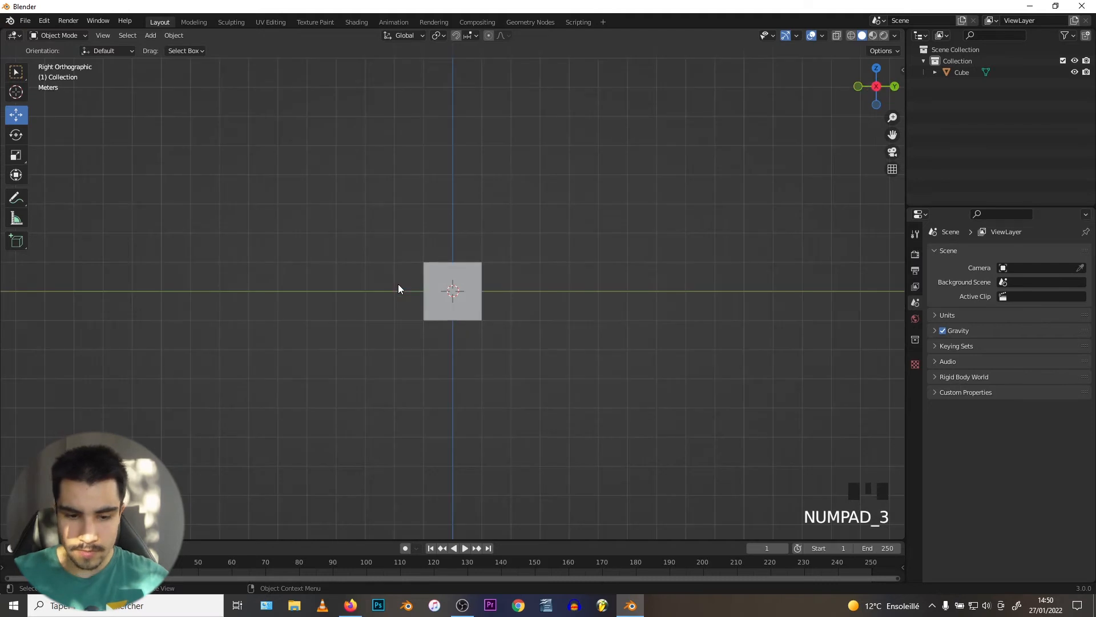
key("KP_7")
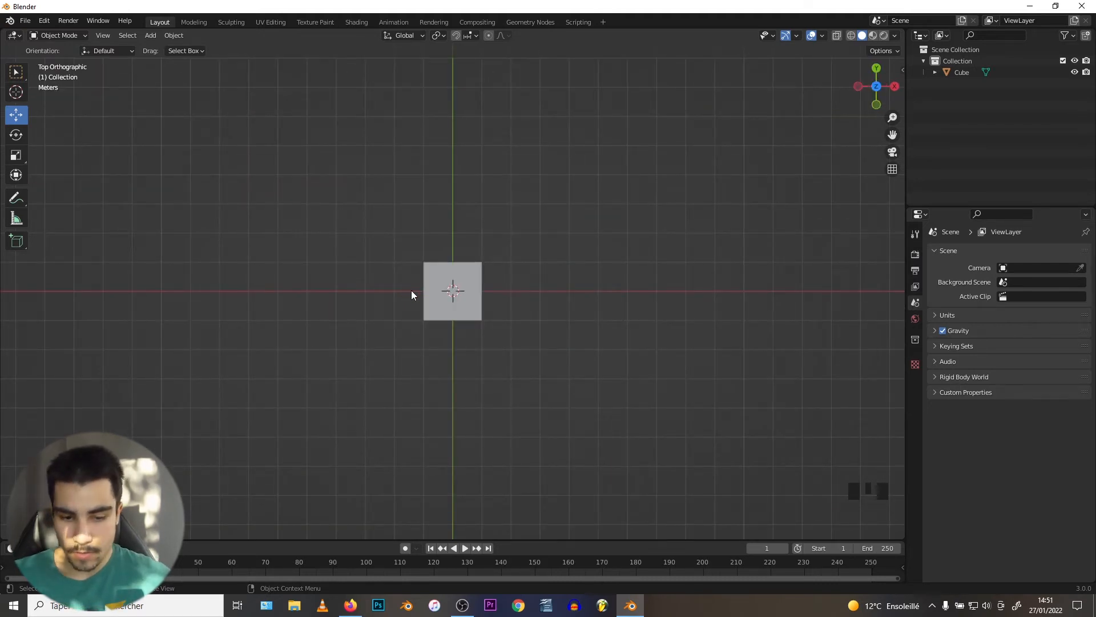
key("KP_1")
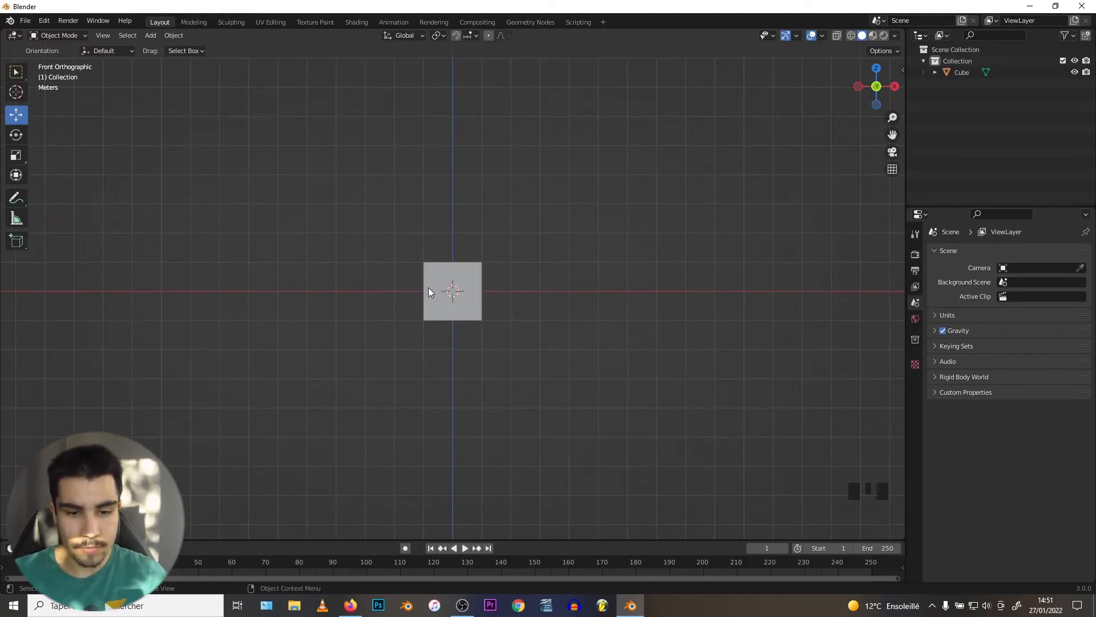
key("KP_3")
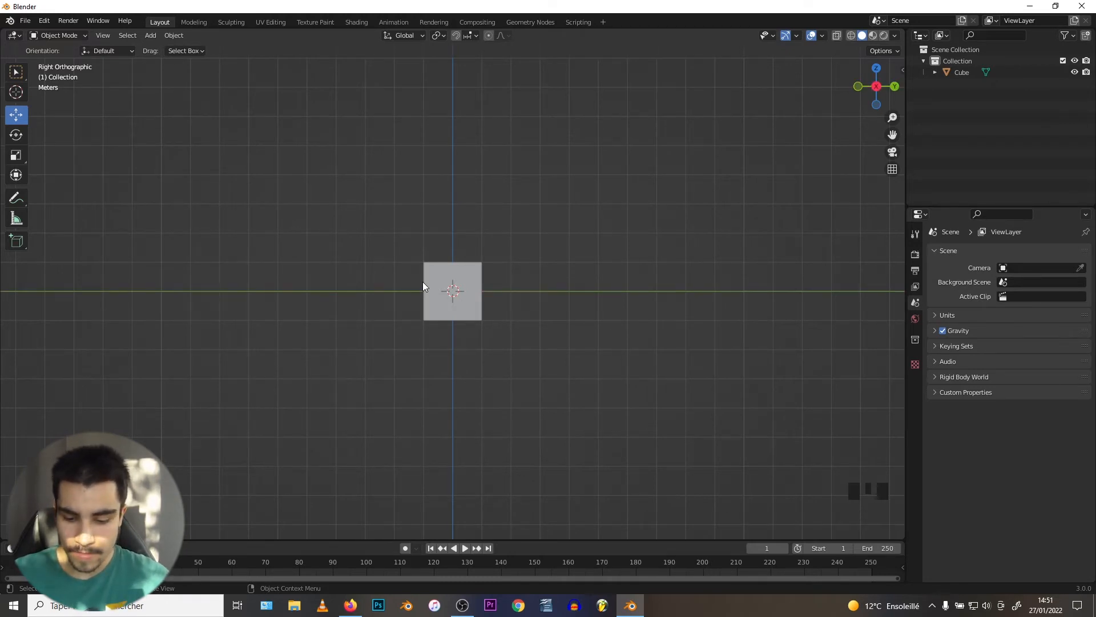
key("KP_7")
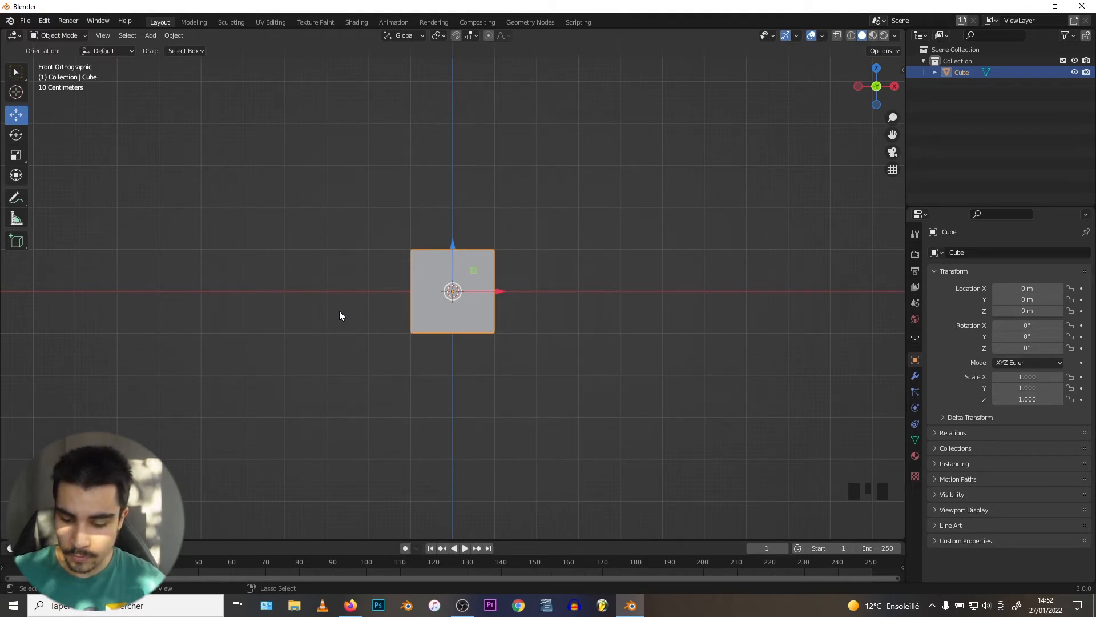
- Examine the selected cube in the bottom, back and left orthographic views, and compare front and right with their opposite views
key("ctrl+KP_7")
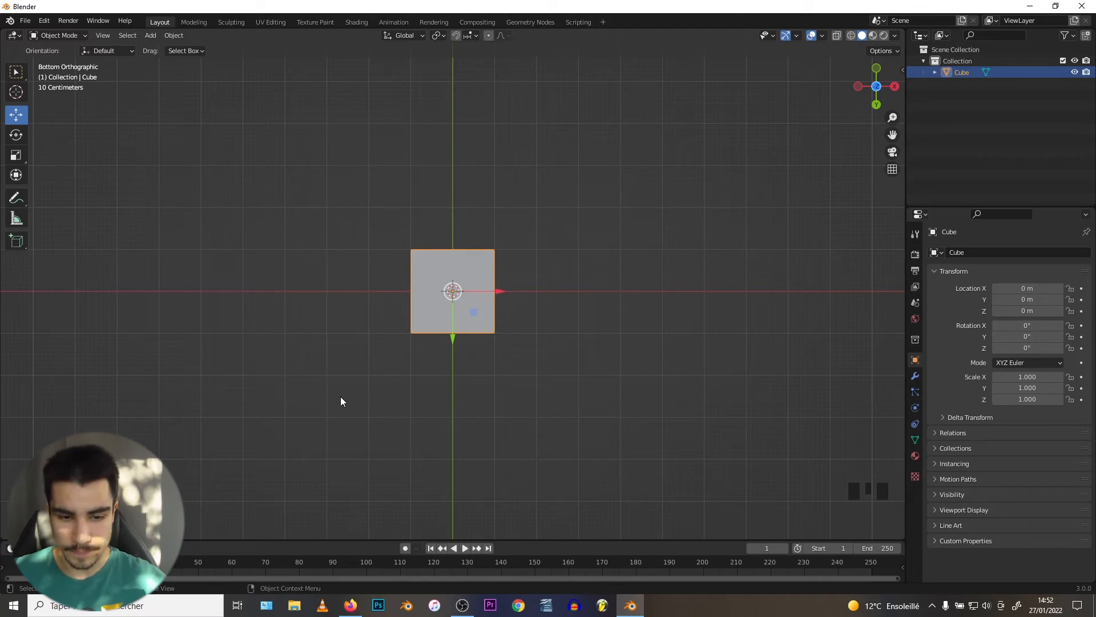
key("ctrl+KP_1")
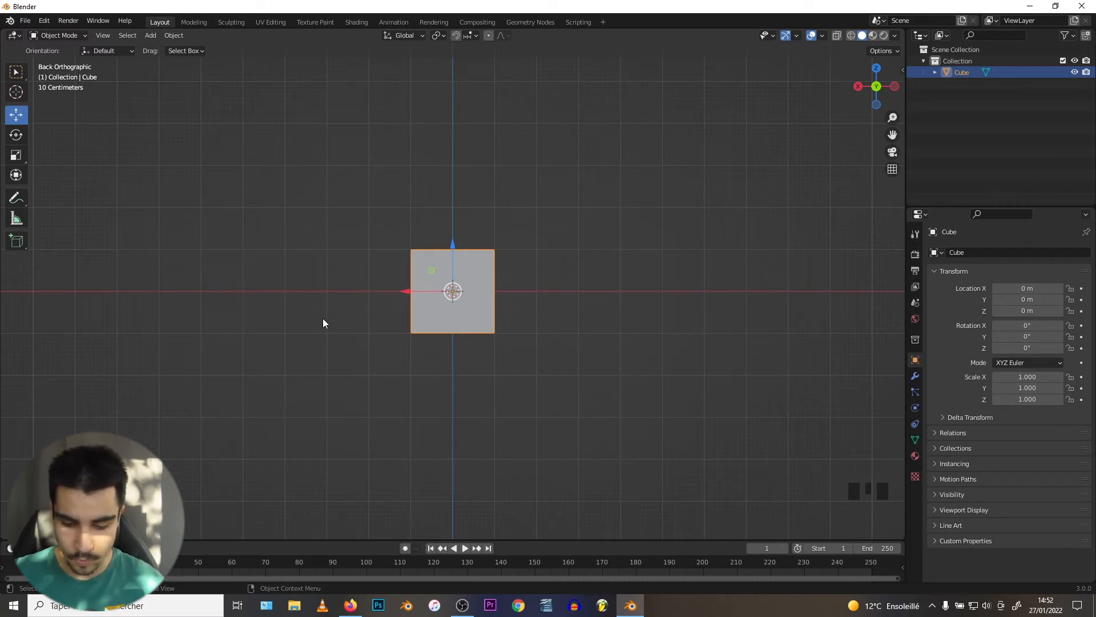
key("ctrl+KP_3")
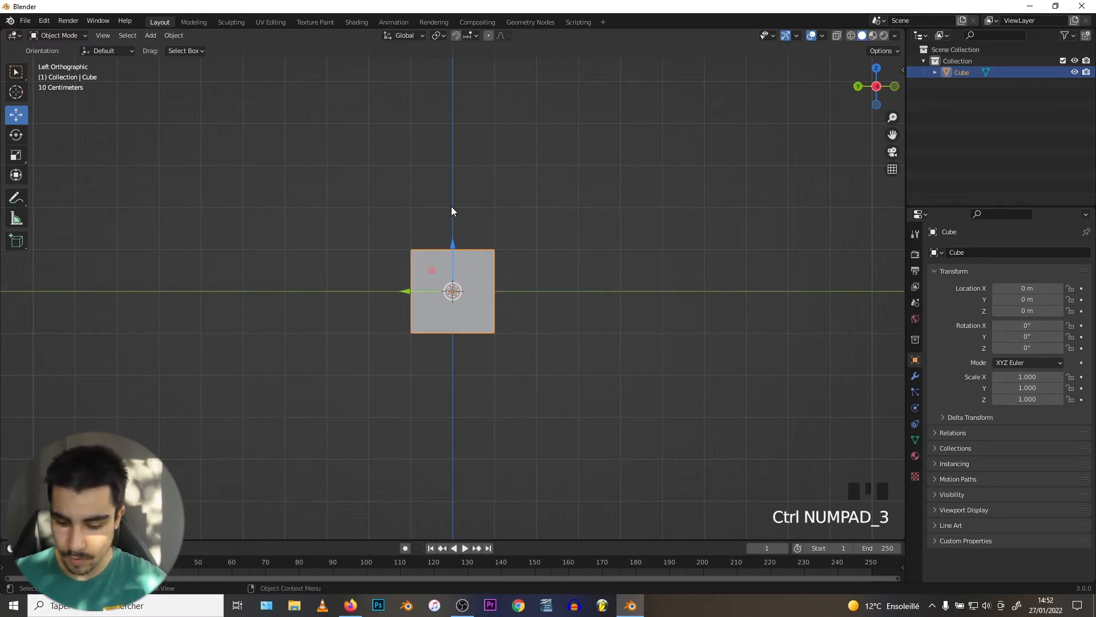
key("KP_1")
key("KP_3")
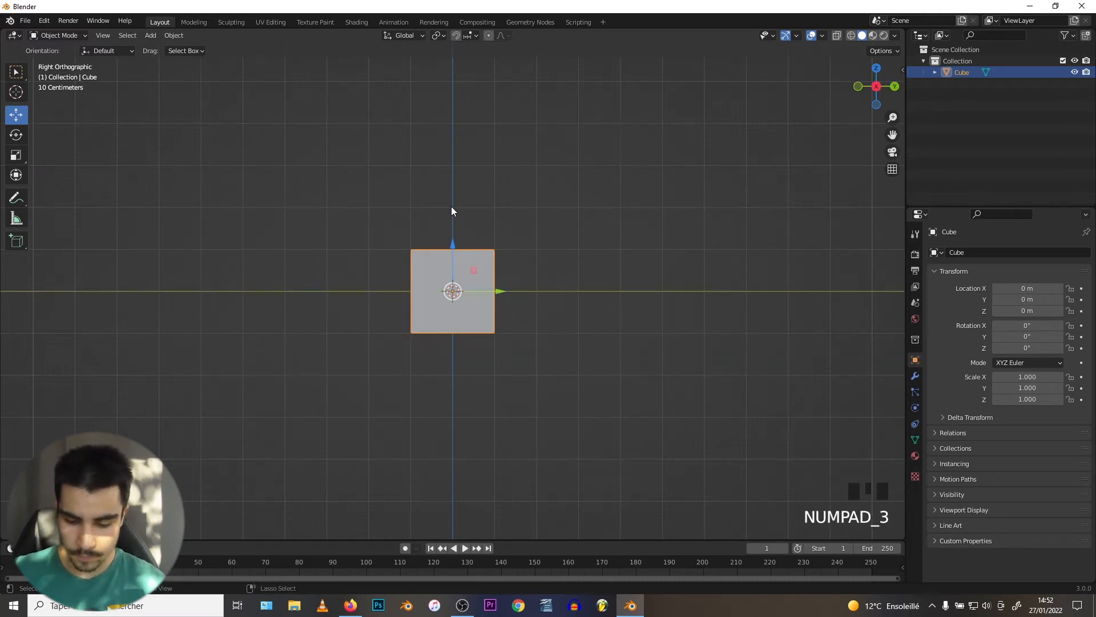
key("ctrl+KP_1")
key("ctrl+KP_3")
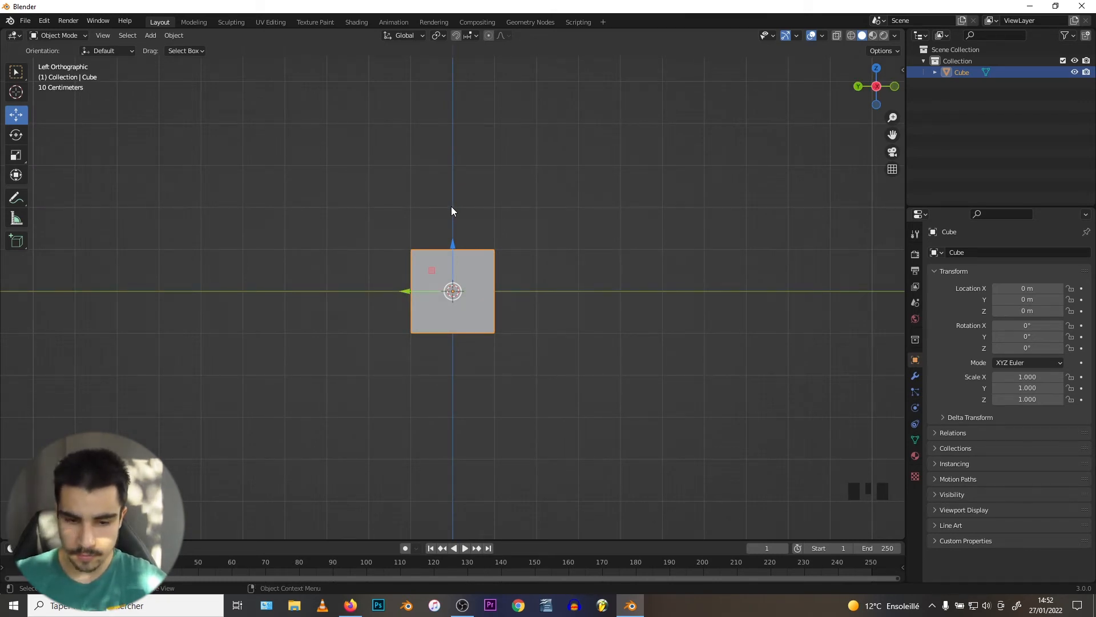
- Compare orthographic and perspective projection of the cube in the left, front and top views, ending in an angled perspective view
key("KP_5")
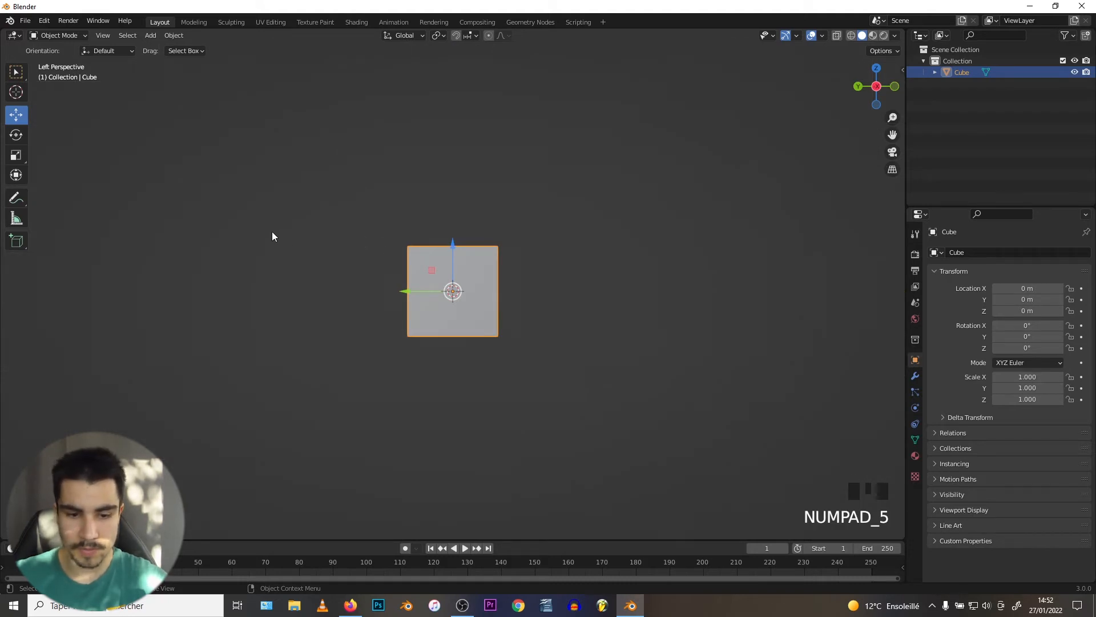
middle_click_drag(272, 235, 396, 265)
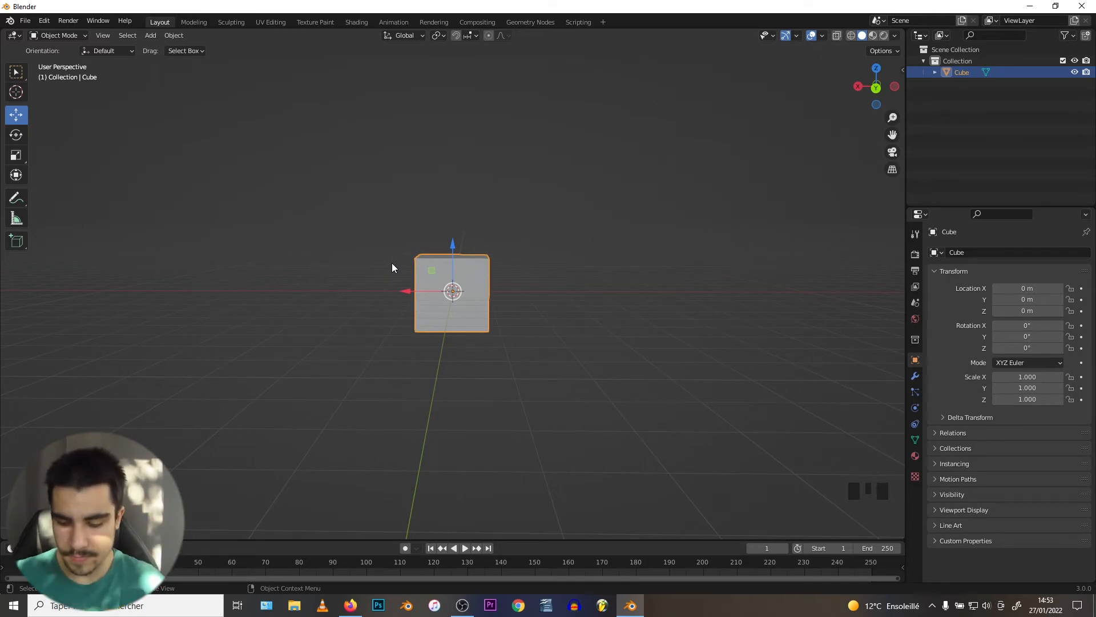
key("KP_1")
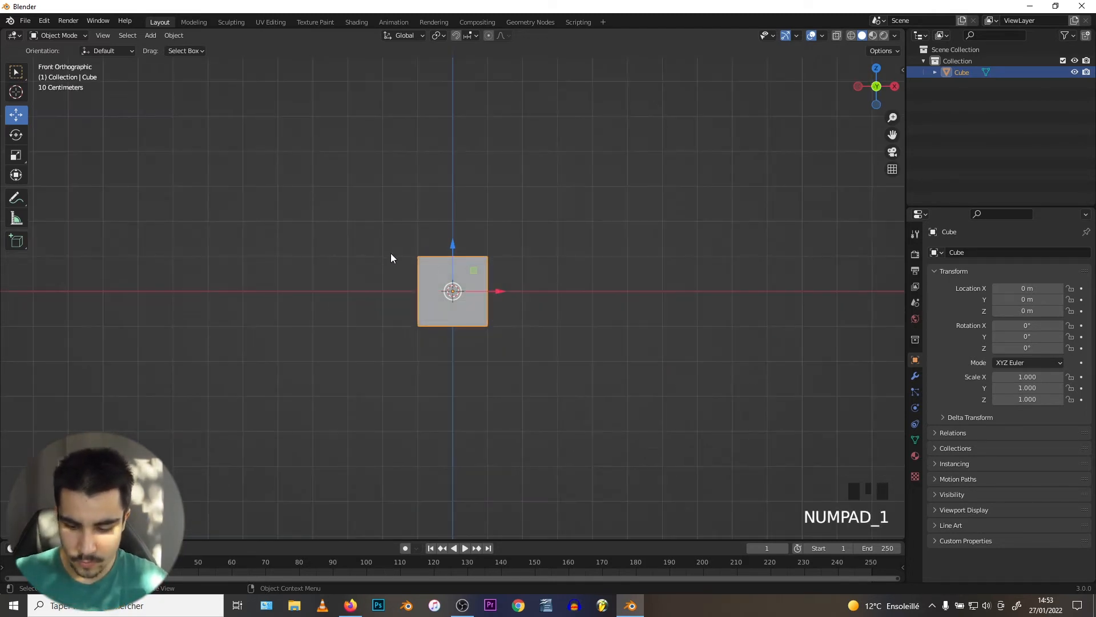
key("KP_5")
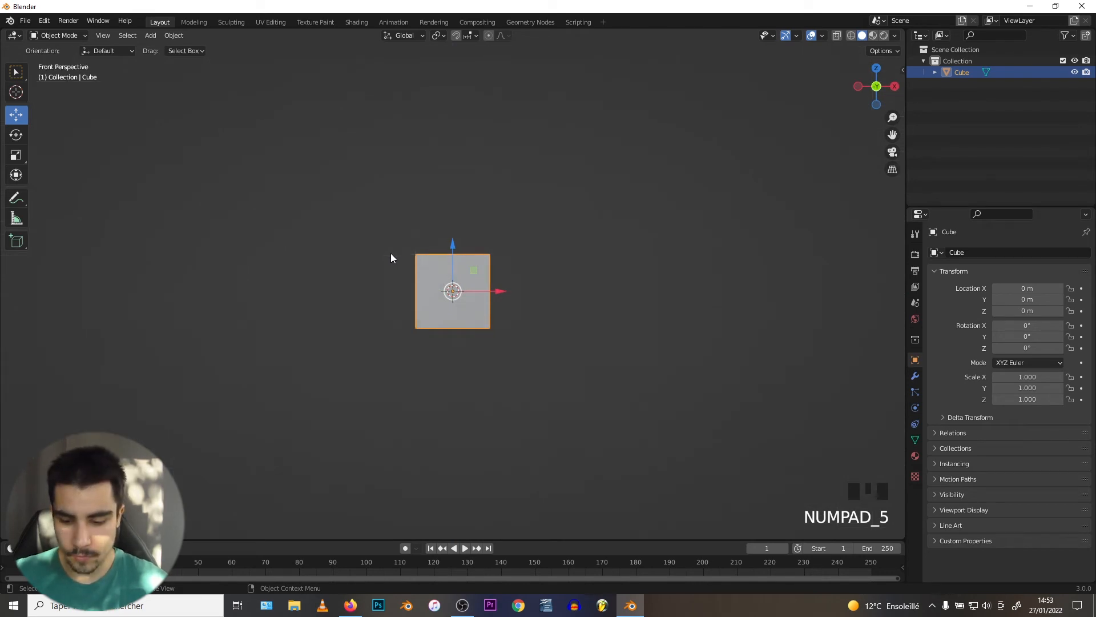
key("KP_7")
key("KP_5")
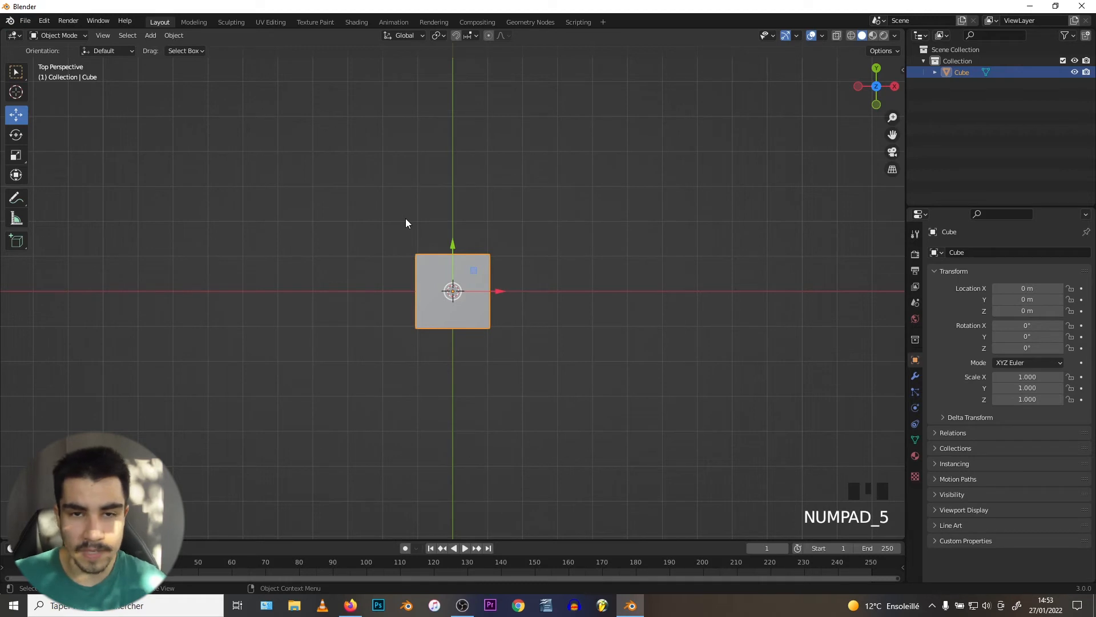
middle_click_drag(409, 228, 403, 282)
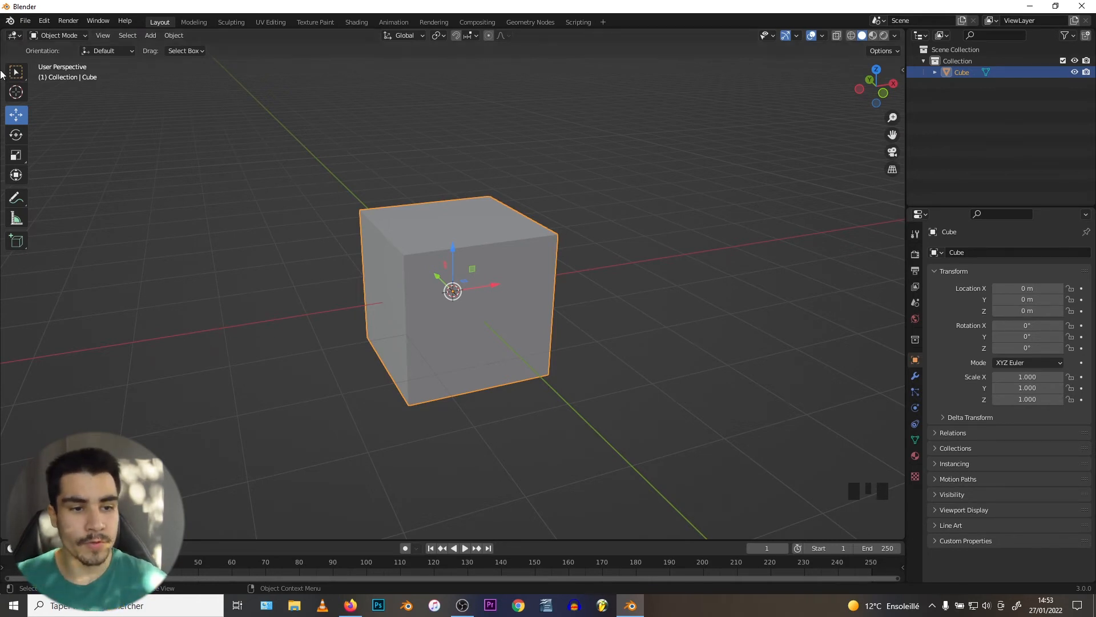
- Switch the cube from Object Mode into Edit Mode and back again, going through the change twice
left_click(50, 36)
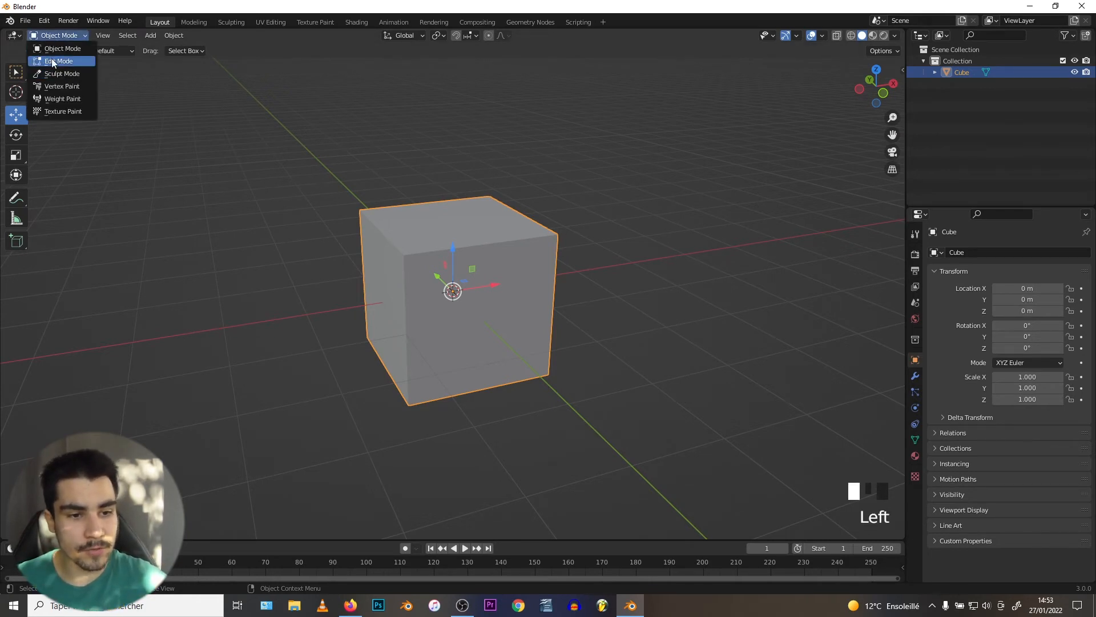
left_click(57, 61)
left_click(51, 36)
left_click(60, 49)
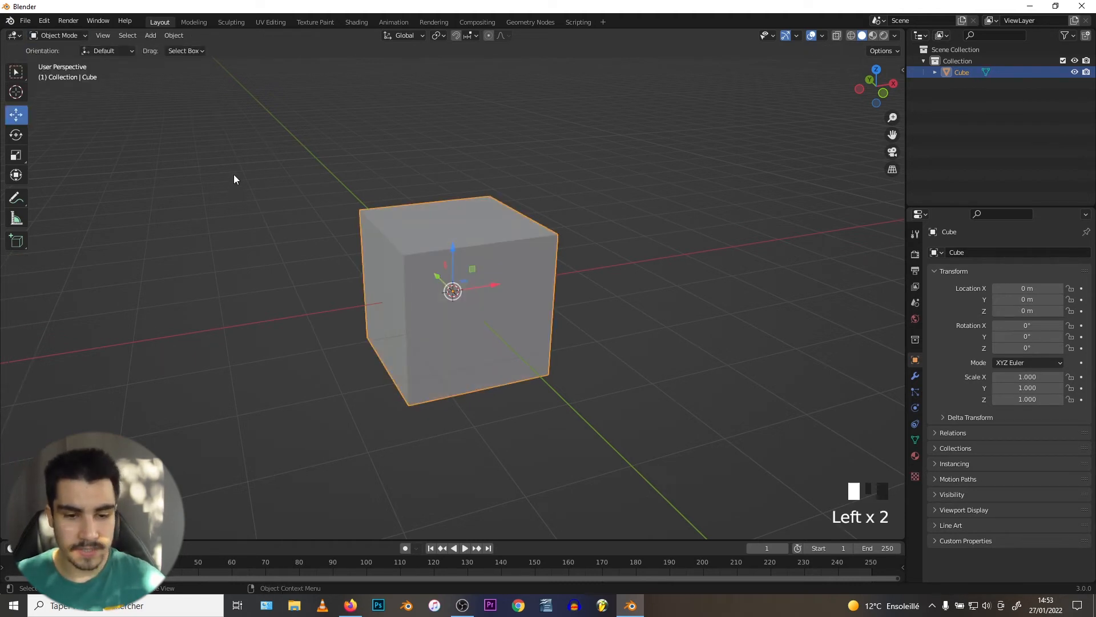
key("Tab")
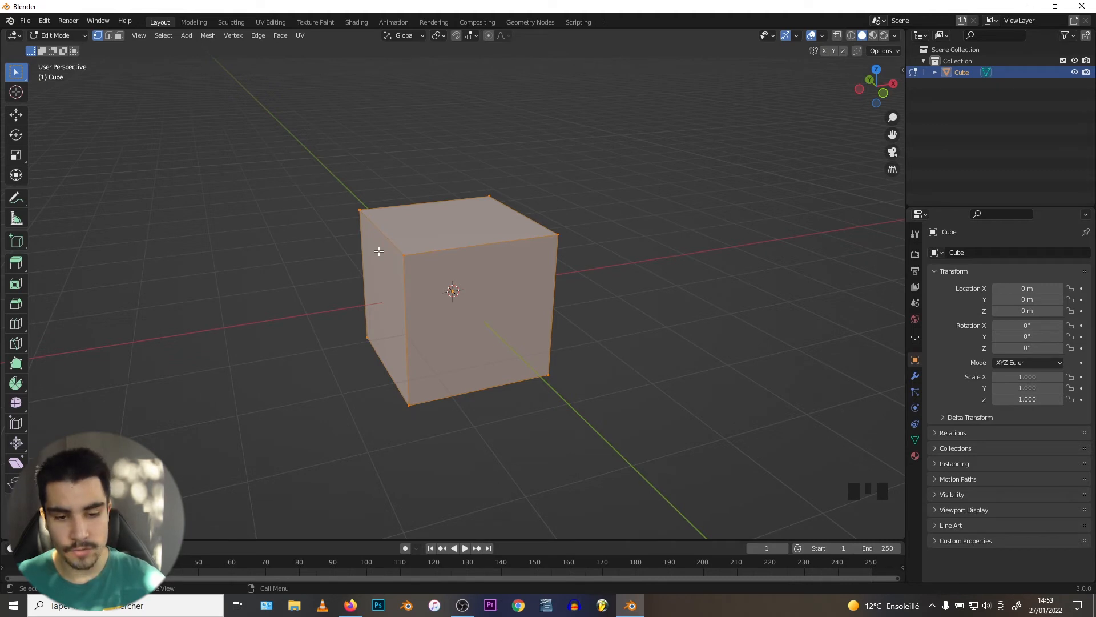
key("Tab")
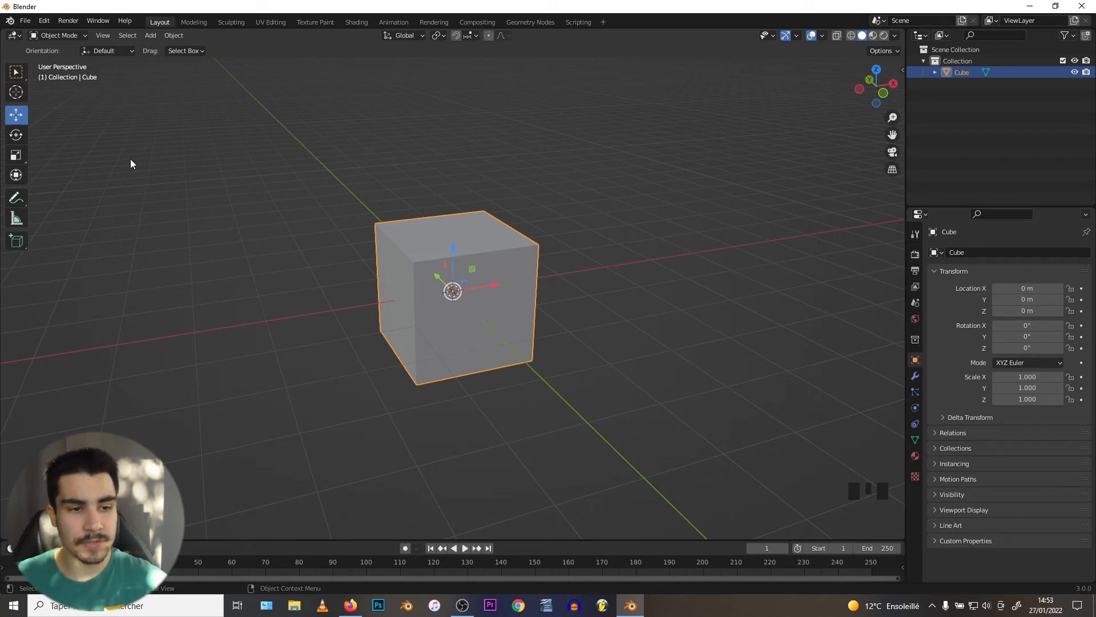
left_click(48, 35)
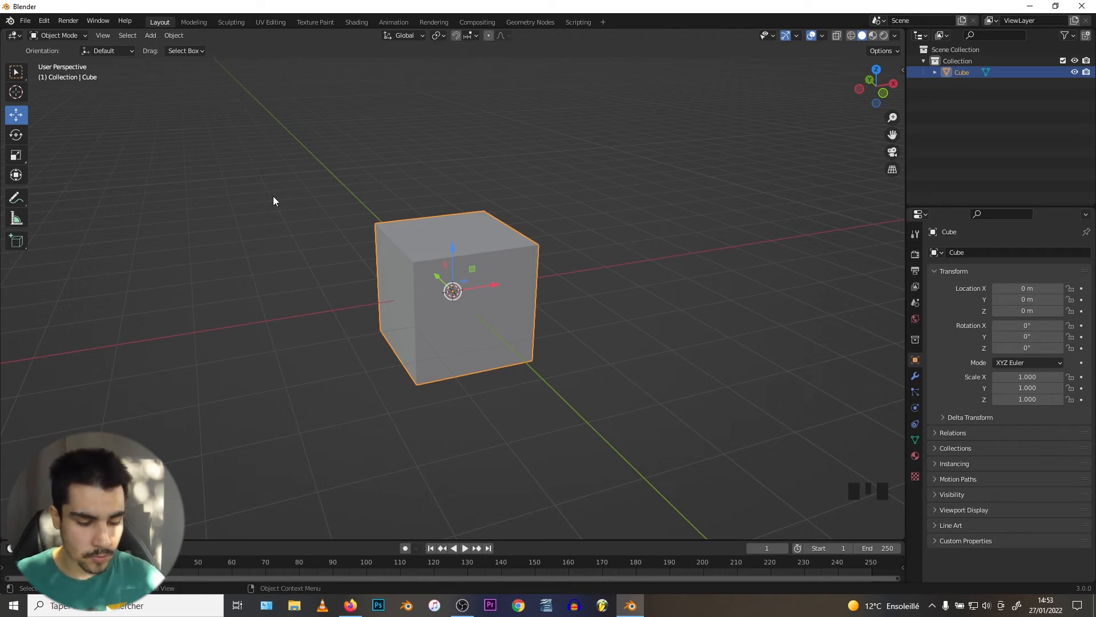
- Switch the cube to Edit Mode, over to Vertex Paint mode, and back to Edit Mode
key("ctrl+Tab")
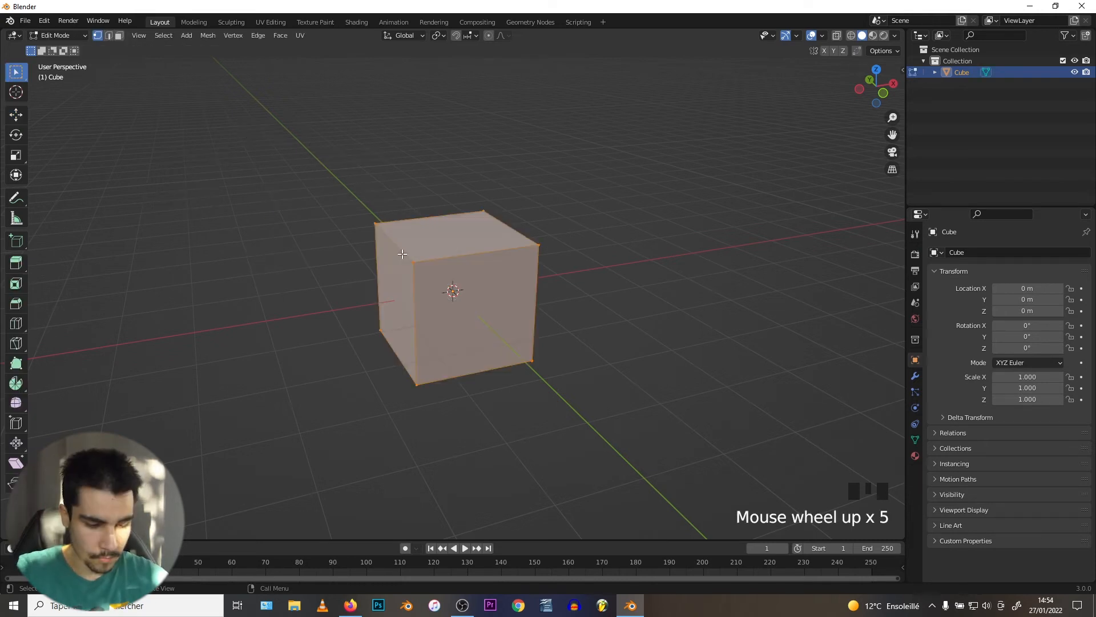
key("ctrl+Tab")
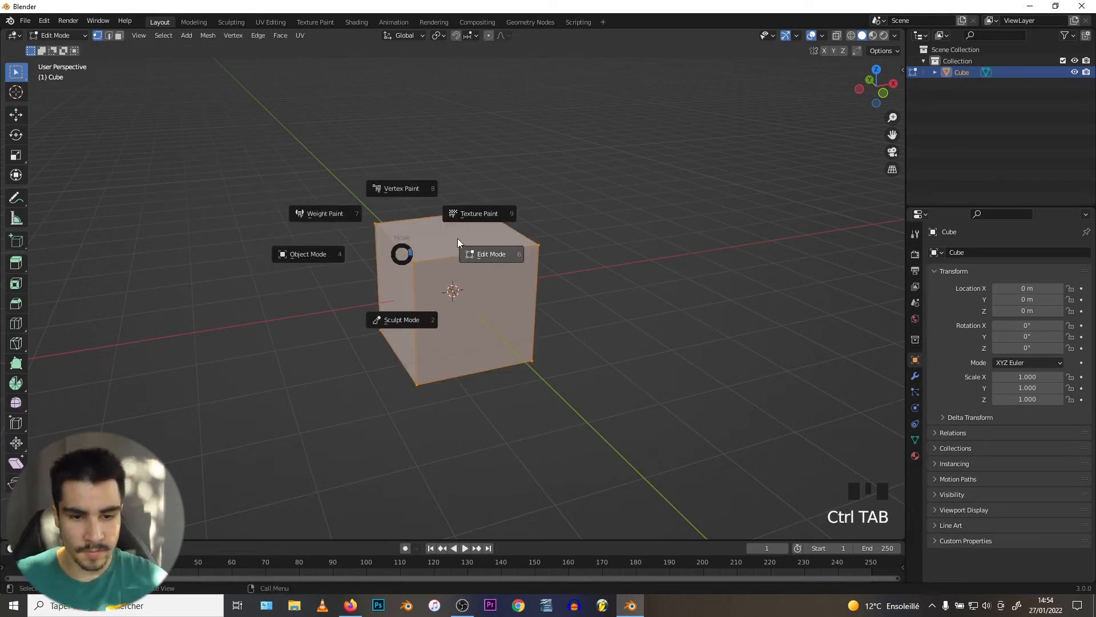
left_click(407, 189)
scroll(420, 270, "down", 2)
key("ctrl+Tab")
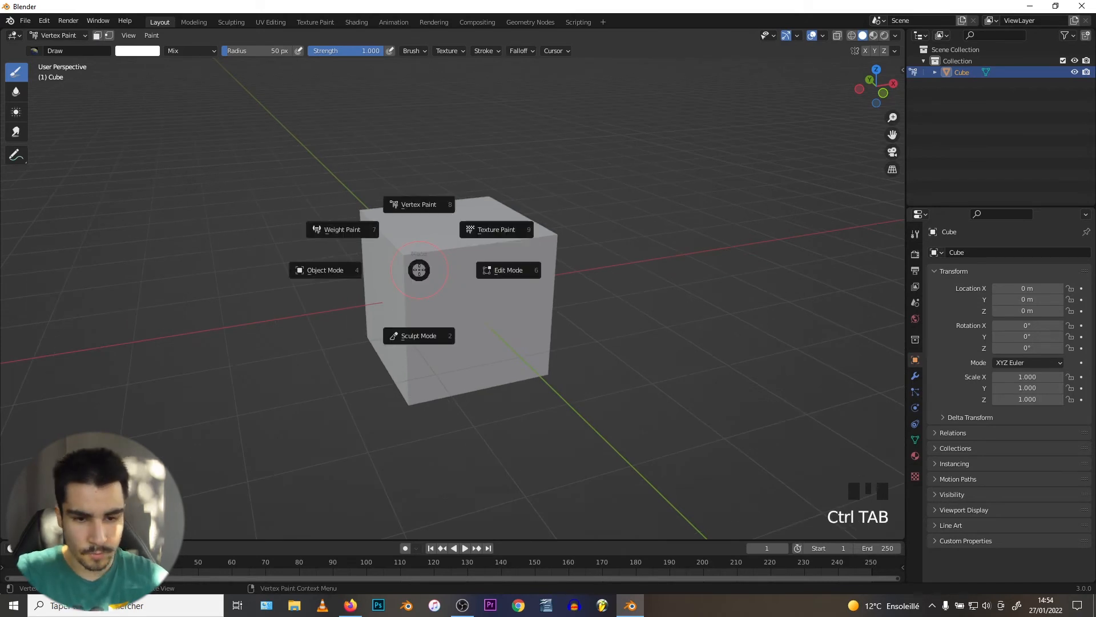
left_click(499, 269)
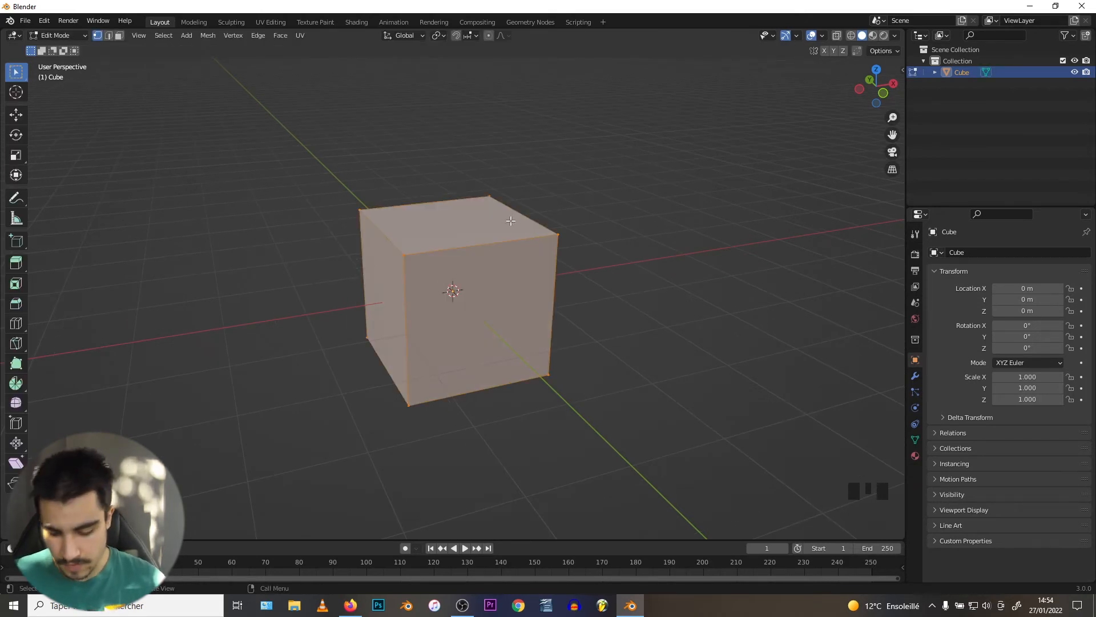
- Delete the cube in Object Mode and add a UV sphere at the world origin
key("Tab")
key("Delete")
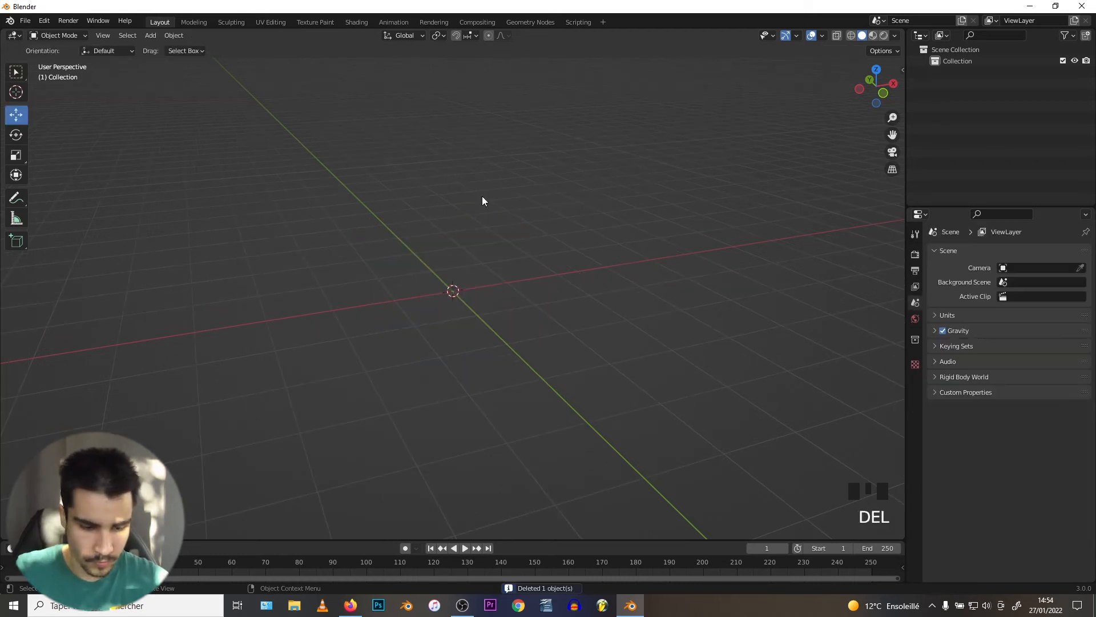
key("shift+a")
mouse_move(482, 197)
left_click(534, 231)
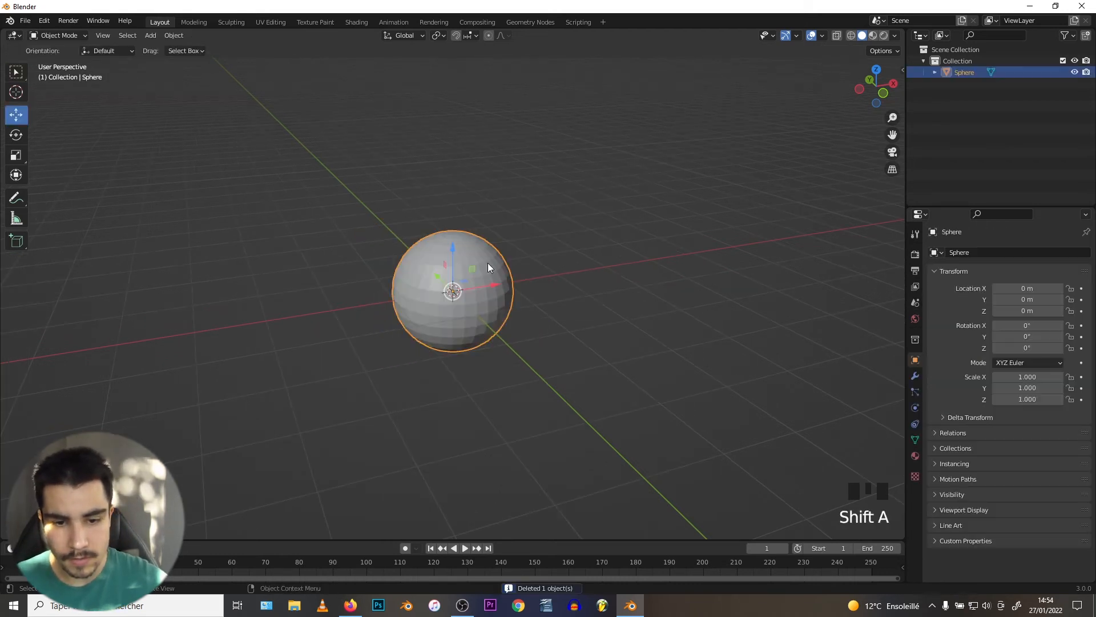
- In Edit Mode, duplicate the sphere's mesh three times, placing the copies to the right of, to the left of and above the original
scroll(439, 283, "up", 4)
middle_click_drag(429, 277, 431, 284, "shift")
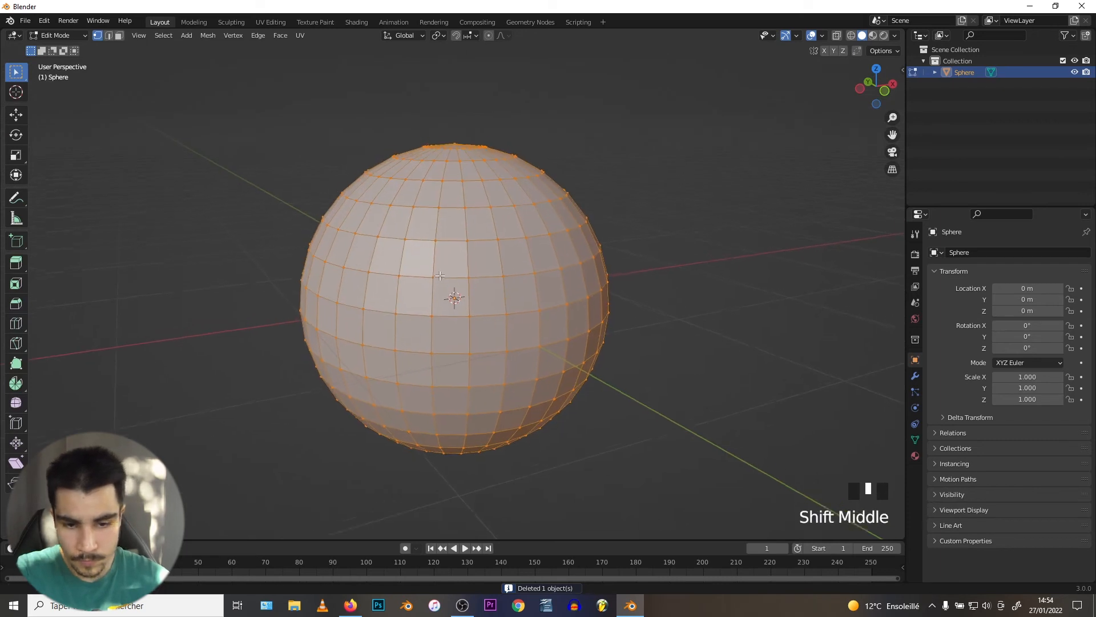
scroll(441, 281, "down", 2)
scroll(441, 282, "up", 1)
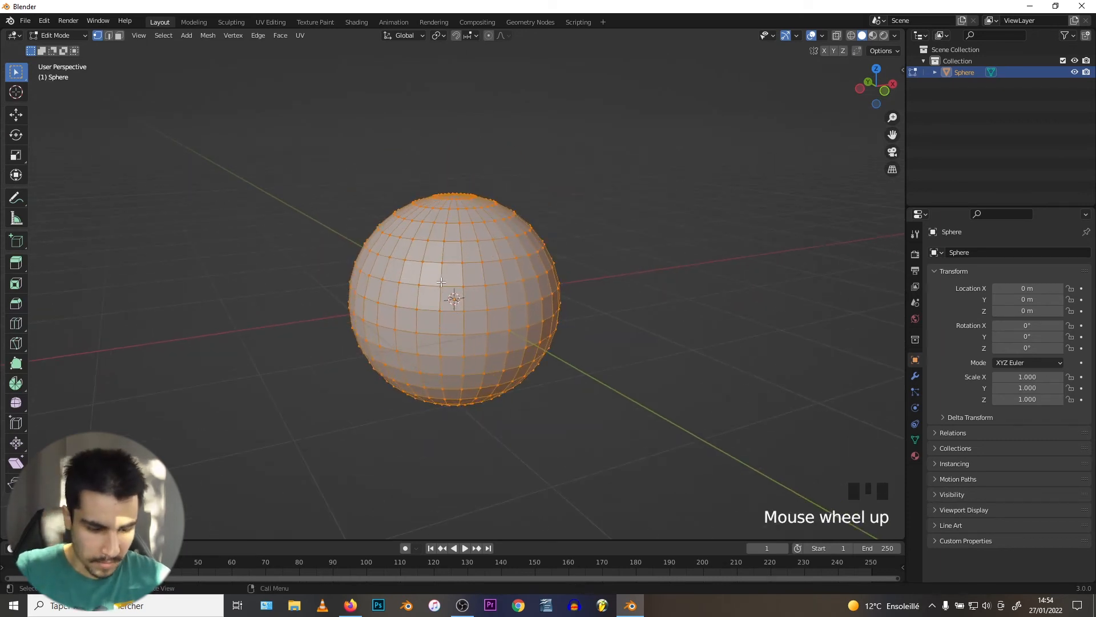
key("shift+d")
left_click(704, 264)
scroll(697, 239, "down", 3)
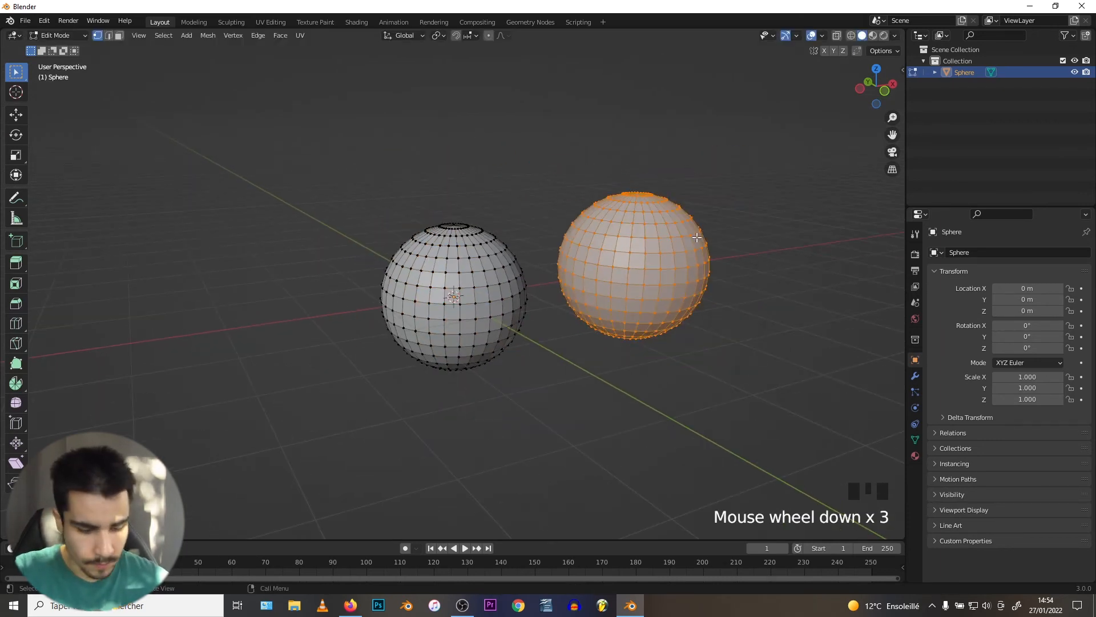
key("shift+d")
left_click(295, 181)
key("shift+d")
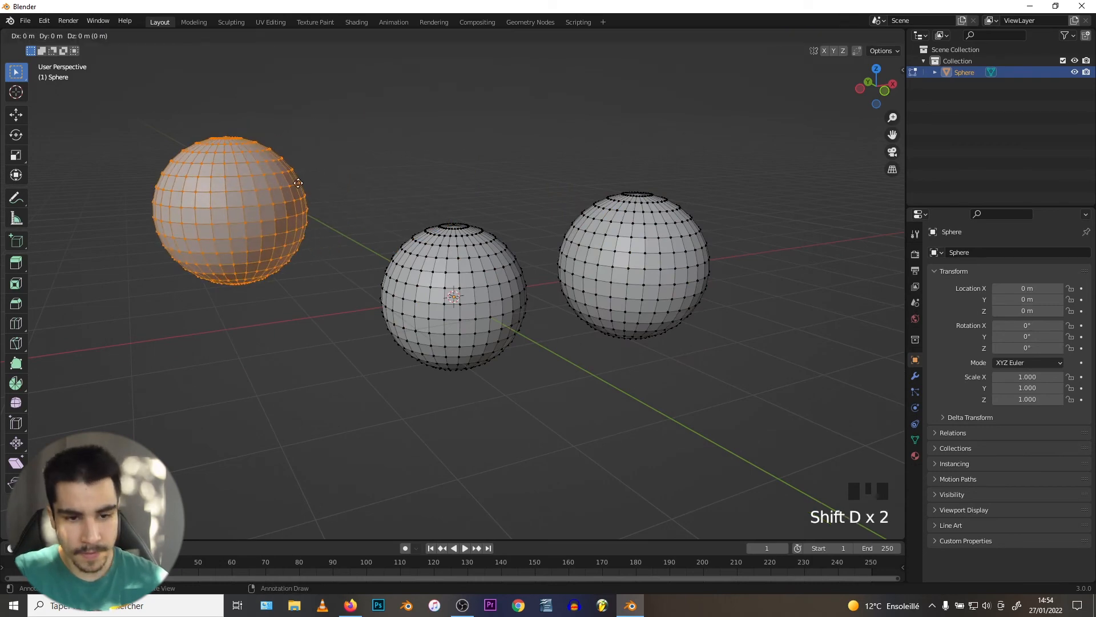
left_click(516, 84)
- Deselect all the geometry of the four spheres
middle_click_drag(489, 85, 489, 174, "shift")
key("a")
key("a")
scroll(457, 217, "down", 2)
middle_click_drag(435, 238, 430, 212)
scroll(431, 235, "up", 1)
scroll(430, 211, "down", 4)
scroll(437, 293, "up", 4)
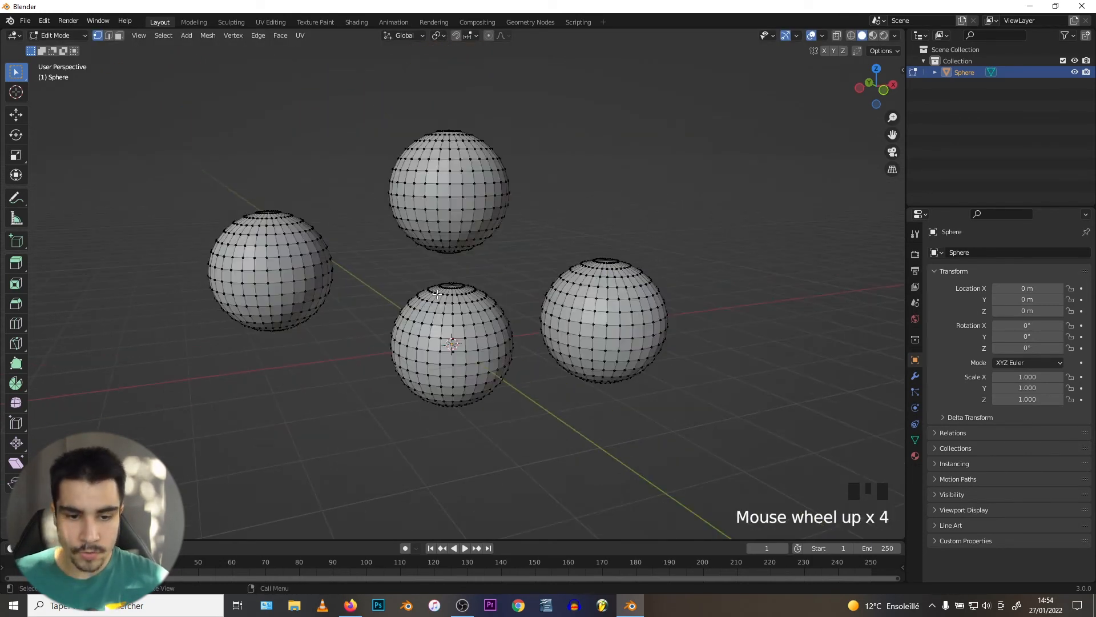
scroll(437, 294, "up", 1)
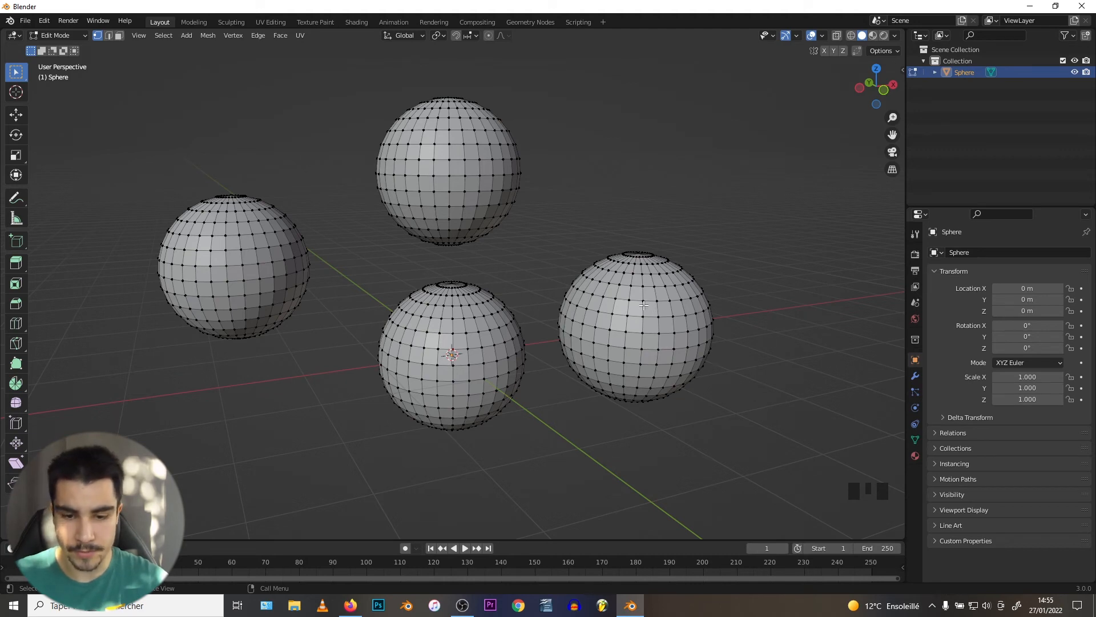
- Select the entire linked meshes of the right, left and upper spheres, leaving the central sphere unselected
key("l")
middle_click_drag(644, 305, 685, 308)
scroll(704, 309, "down", 2)
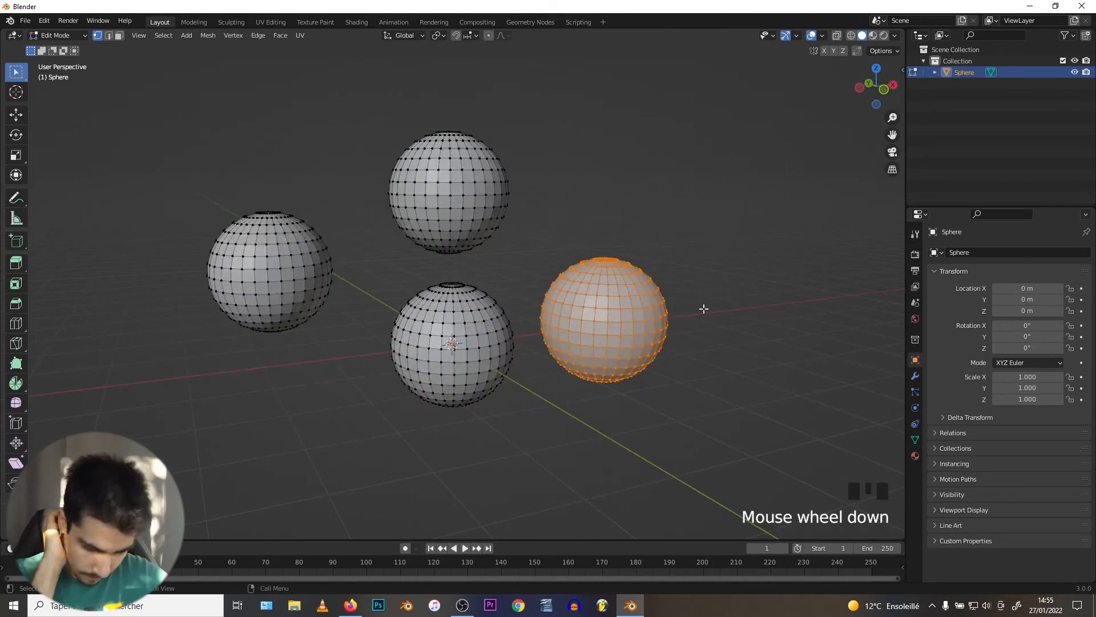
key("l")
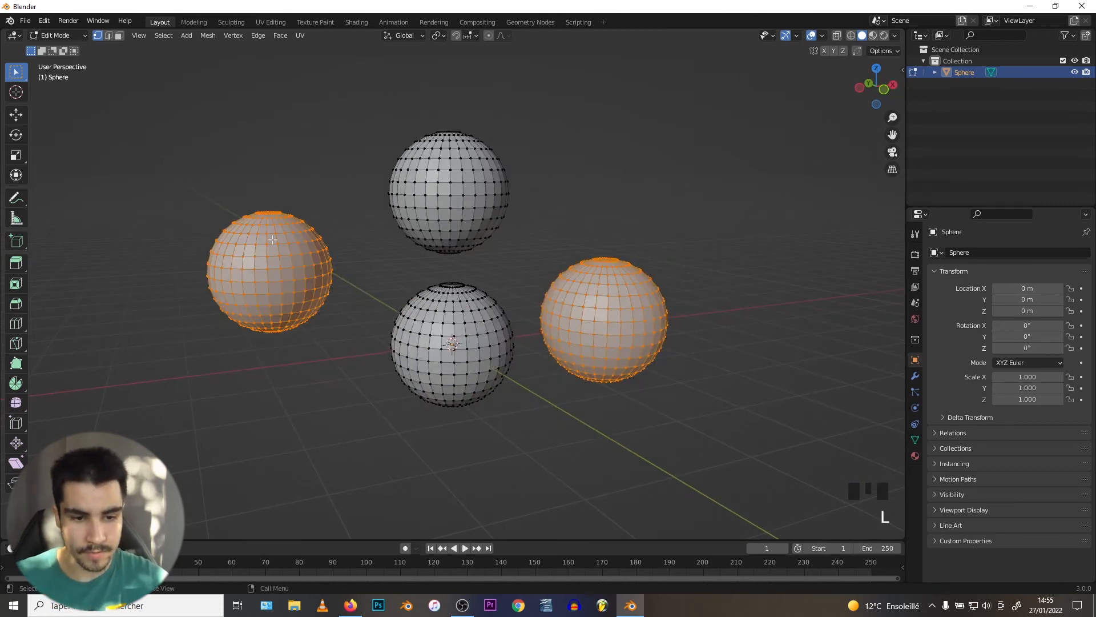
key("l")
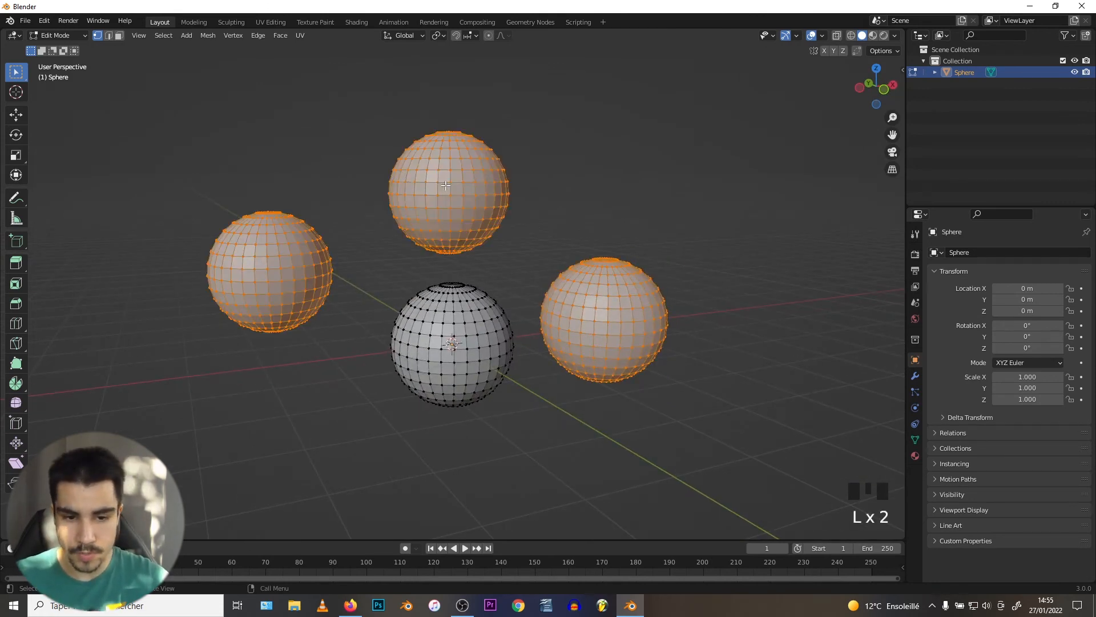
middle_click_drag(414, 206, 403, 244)
scroll(404, 244, "up", 1)
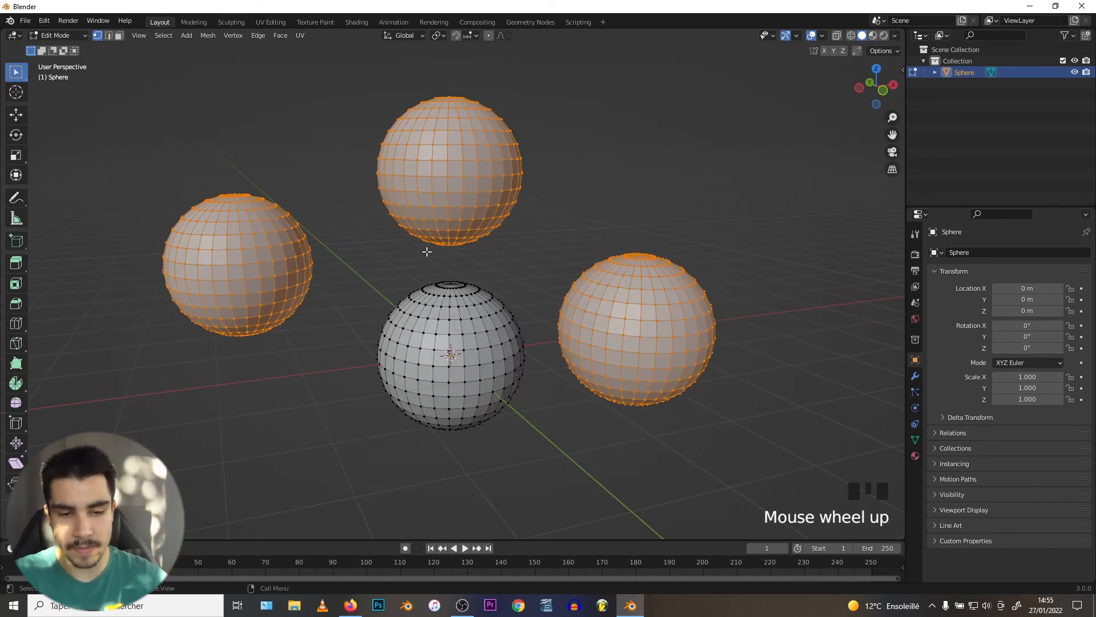
- Take the three outer spheres out of the selection so that no vertices remain selected
key("a")
key("a")
key("a")
middle_click(389, 262)
scroll(388, 262, "down", 1)
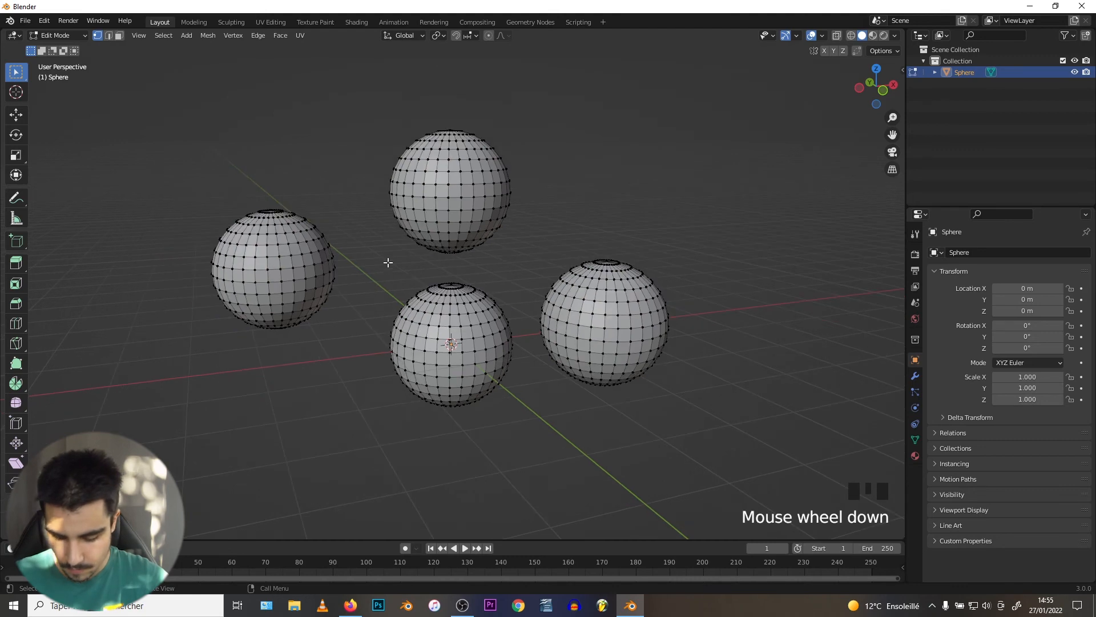
scroll(388, 263, "up", 2)
scroll(388, 263, "down", 2)
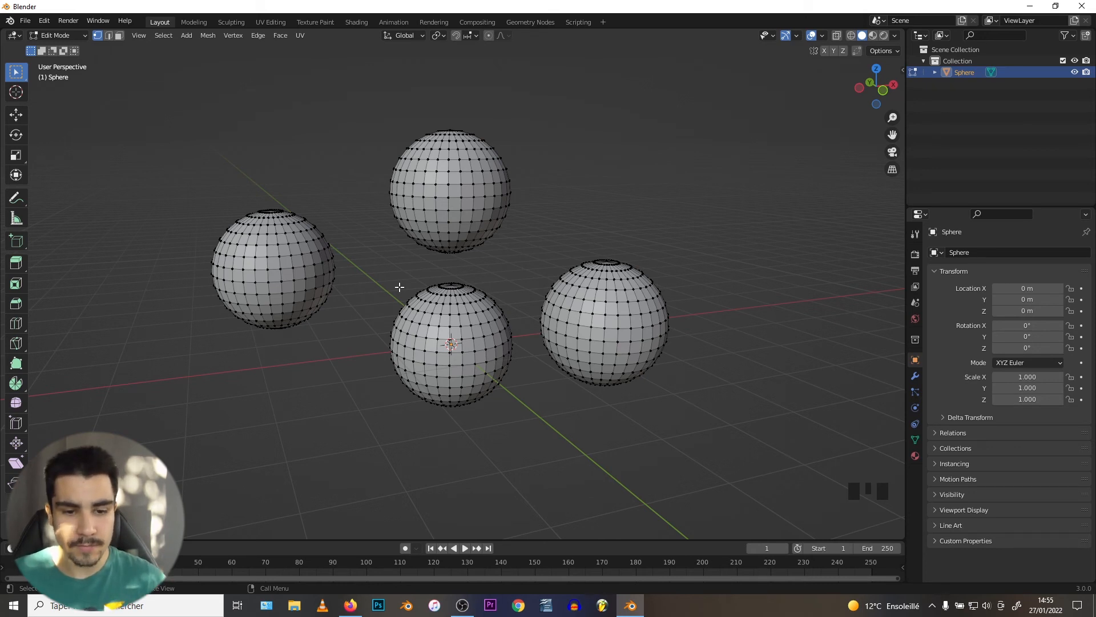
- Pick one vertex on each of the left, right and upper spheres, and extend the selection to all linked geometry
scroll(345, 333, "up", 1)
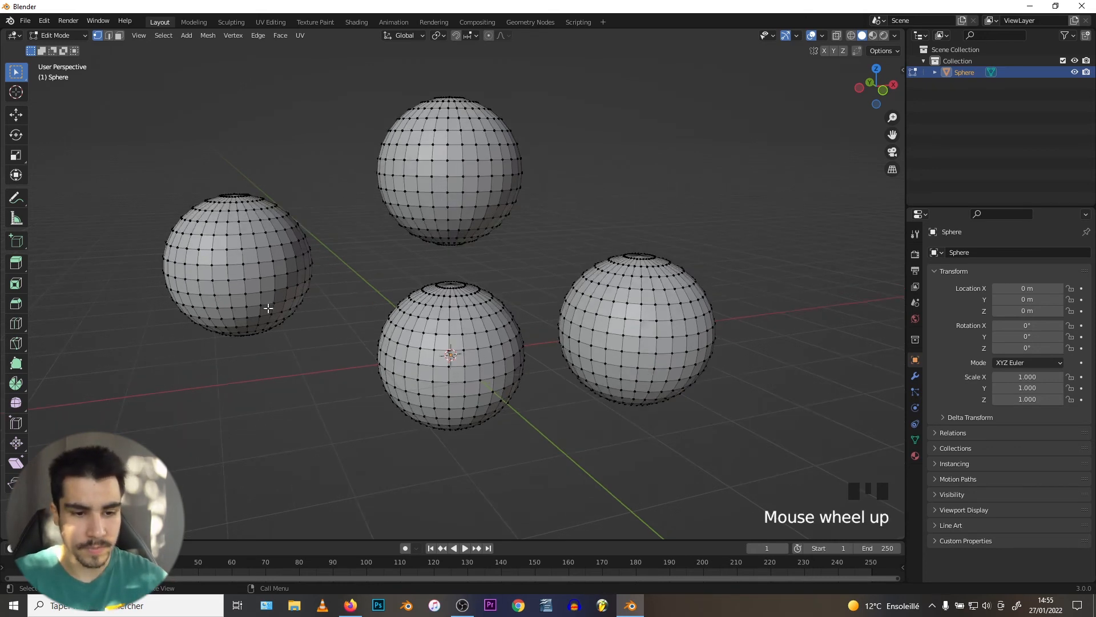
left_click(227, 249, "shift")
left_click(641, 320, "shift")
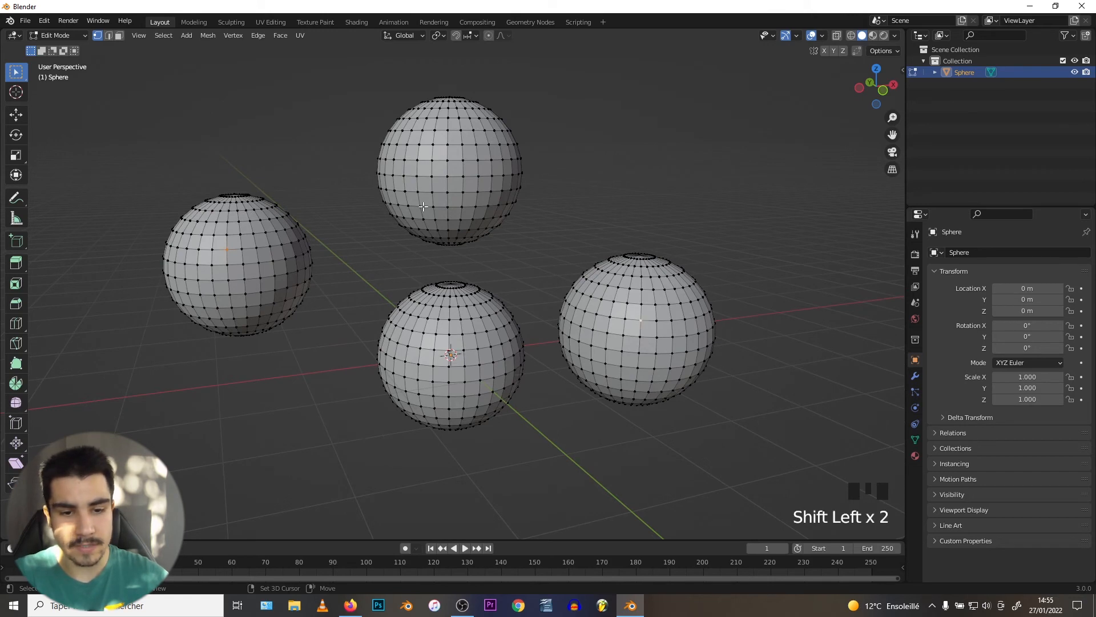
left_click(417, 160, "shift")
key("ctrl+l")
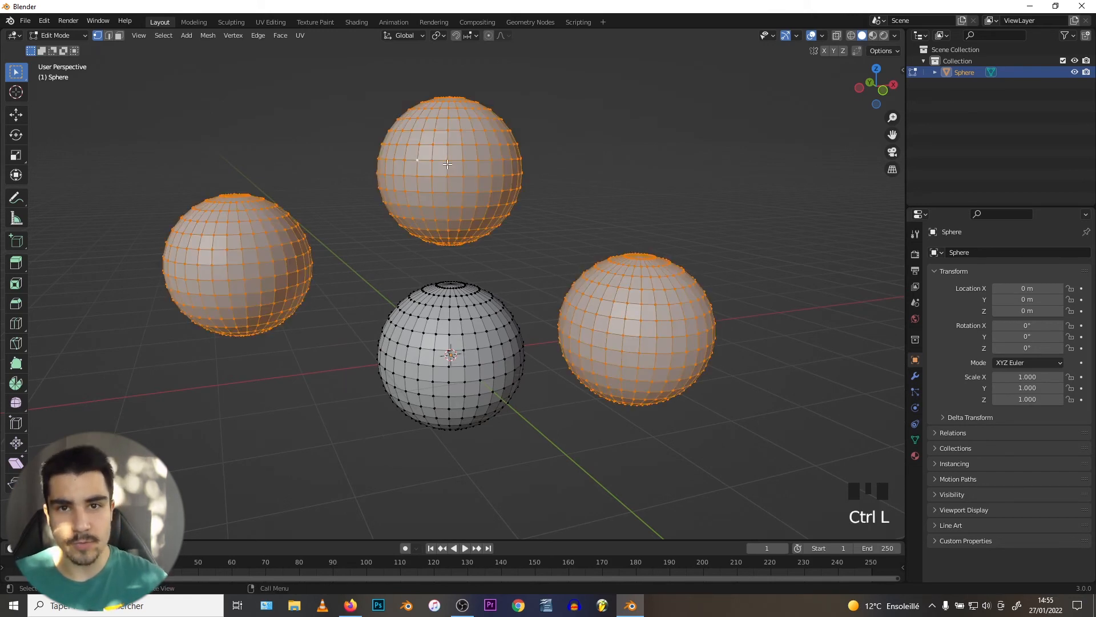
scroll(216, 222, "up", 4)
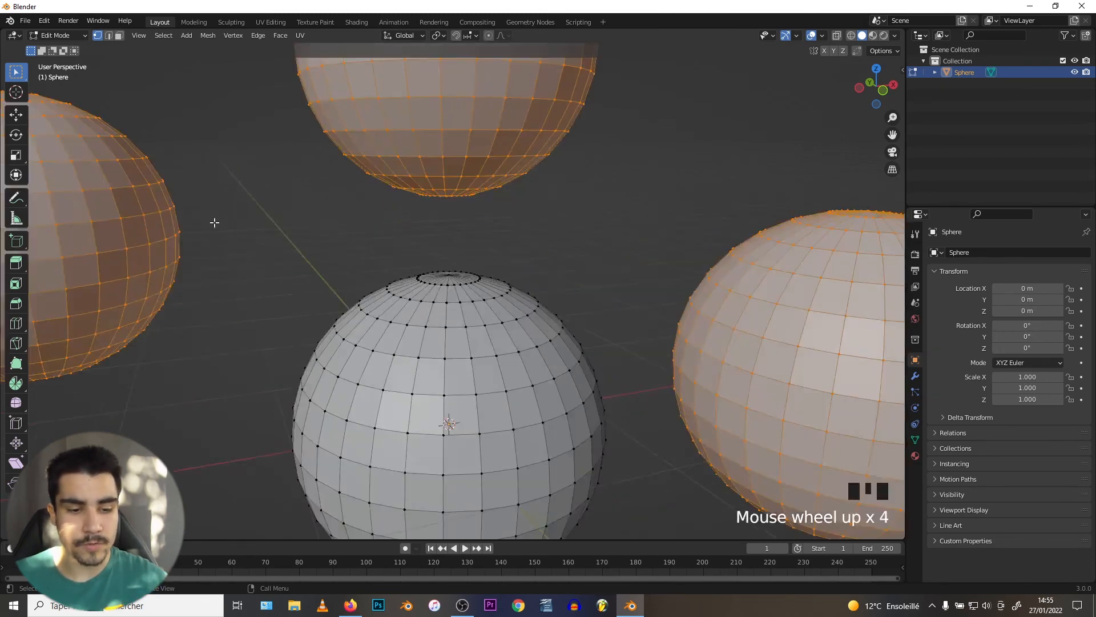
scroll(237, 235, "down", 3)
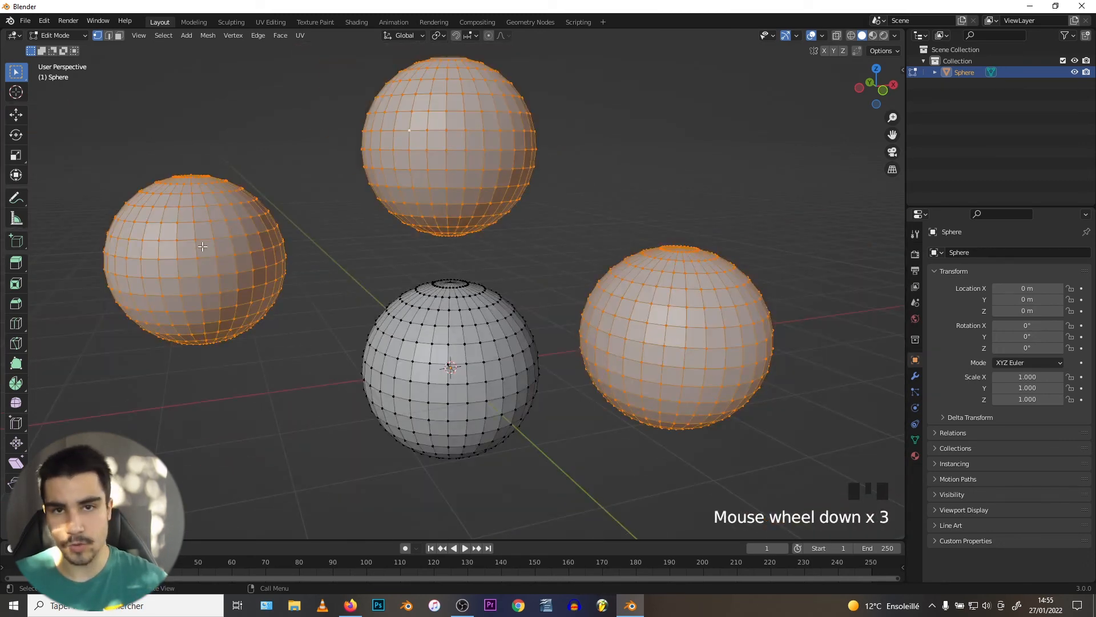
scroll(199, 293, "down", 1)
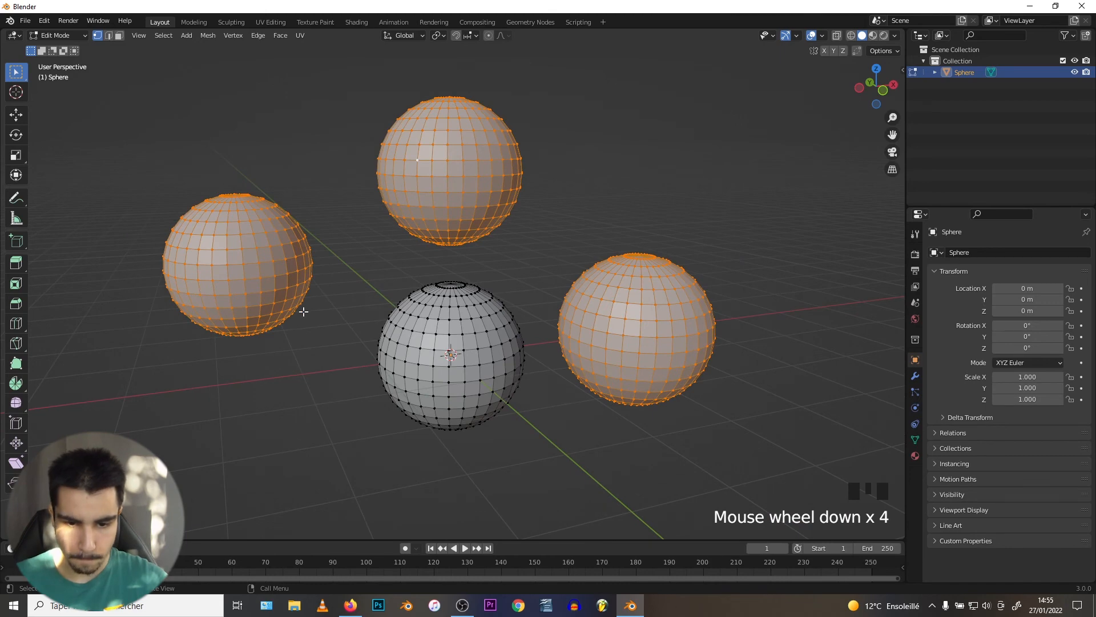
- Clear the selection of the three outer spheres and select only the upper sphere's linked mesh
scroll(304, 312, "down", 1)
scroll(303, 311, "up", 1)
left_click(374, 303)
scroll(374, 303, "down", 1)
scroll(374, 303, "up", 1)
scroll(584, 289, "down", 2)
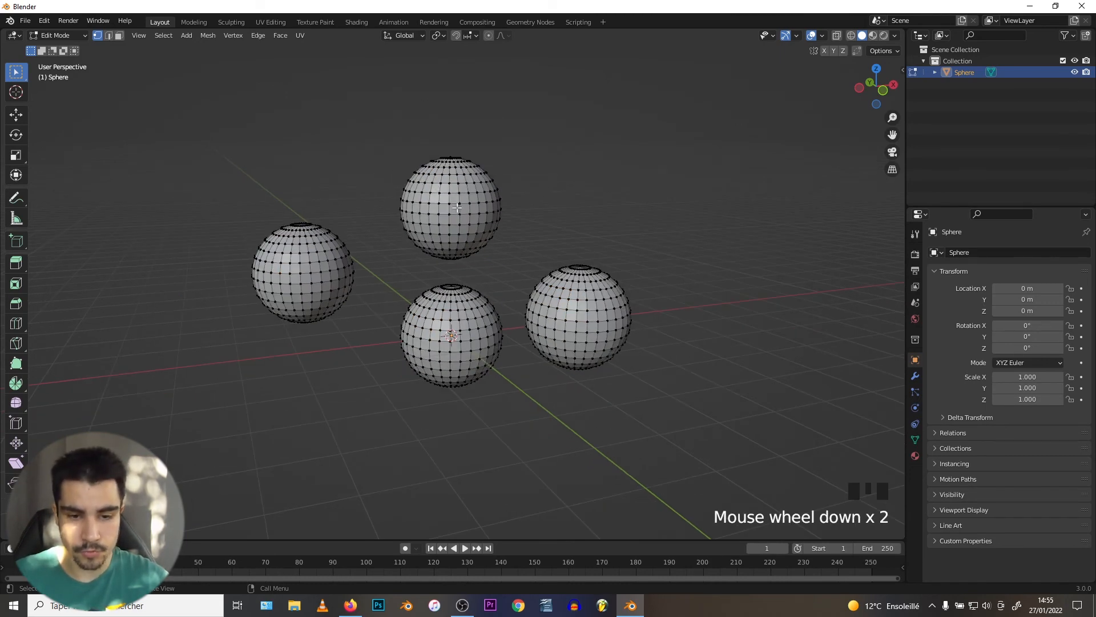
key("l")
scroll(368, 210, "up", 1)
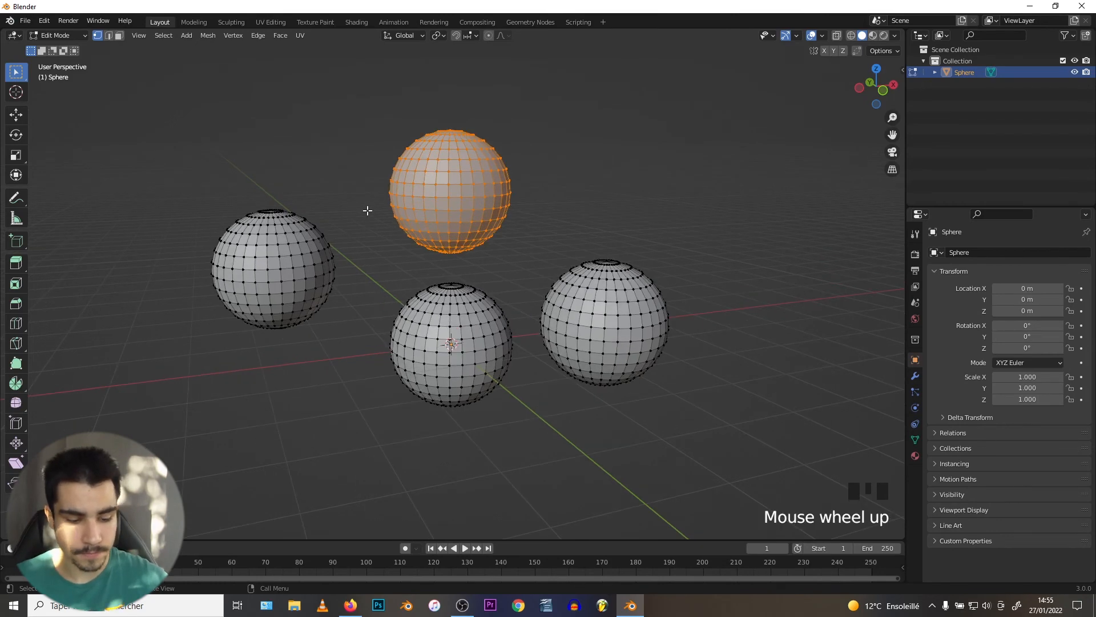
- Replace the selection with the horizontal edge loop around the equator of the central sphere
middle_click_drag(368, 211, 388, 239, "shift")
scroll(394, 273, "up", 2)
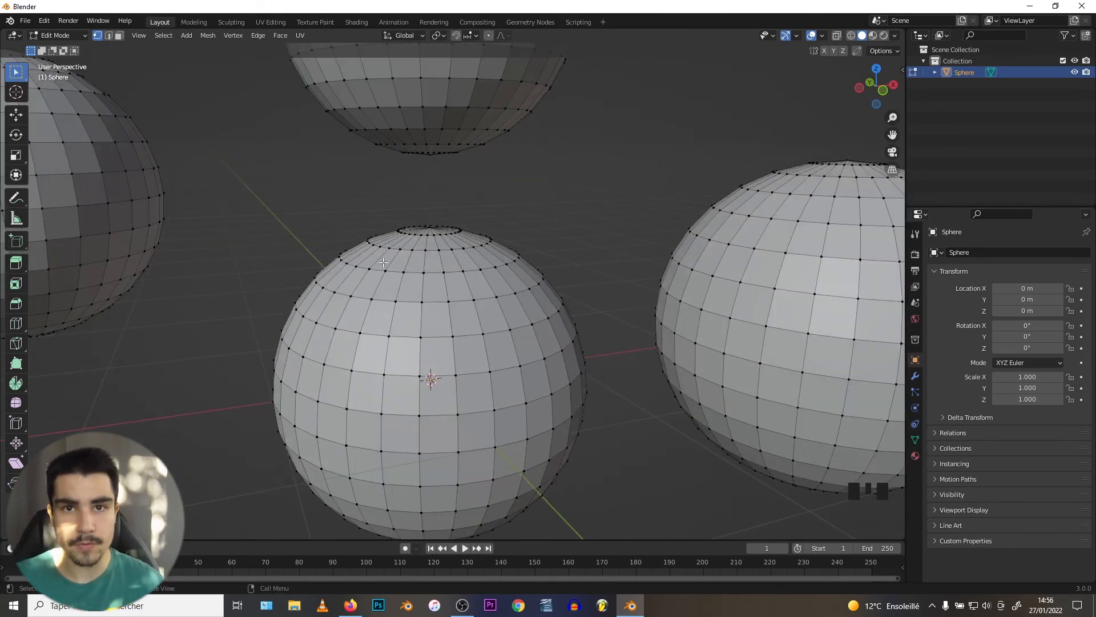
scroll(400, 314, "up", 1)
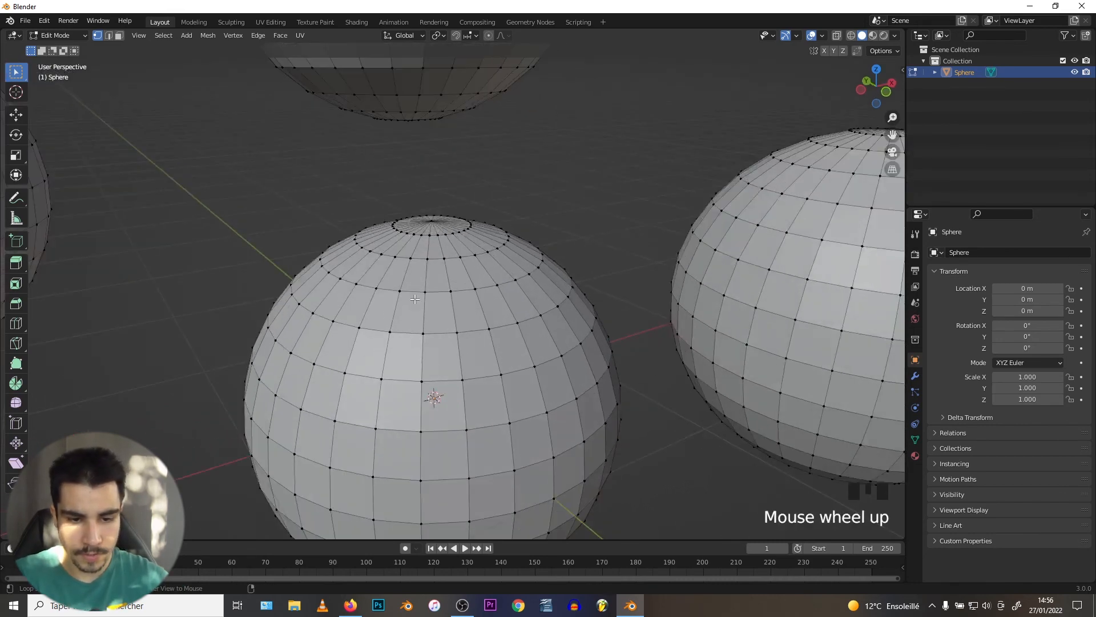
middle_click(388, 491)
scroll(390, 428, "down", 2)
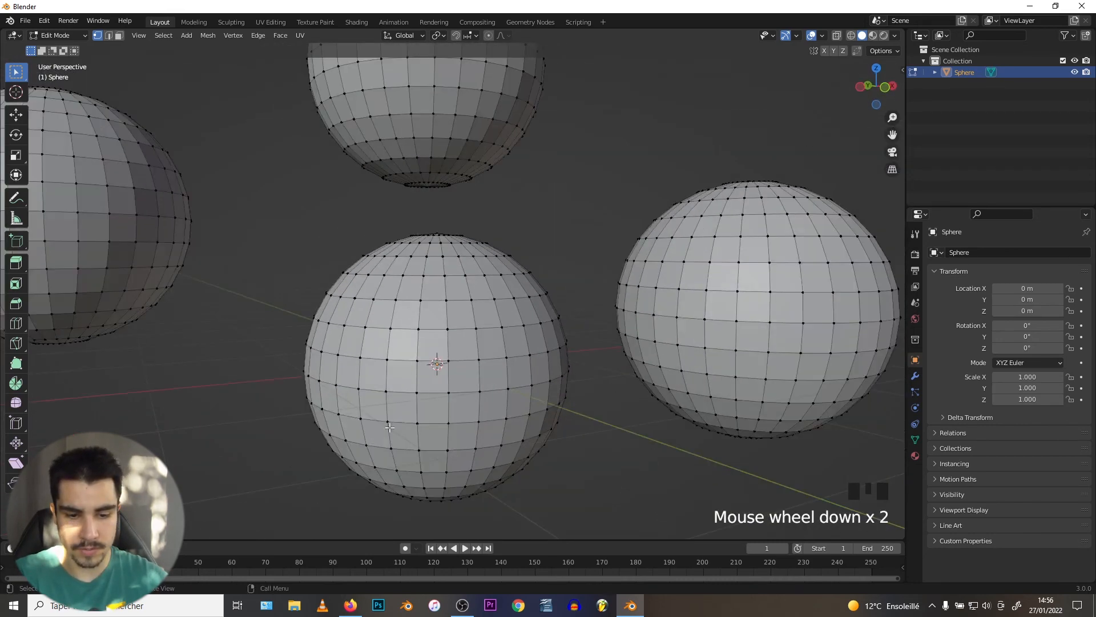
left_click(391, 394, "alt")
middle_click_drag(391, 394, 363, 387, "shift")
scroll(394, 382, "up", 1)
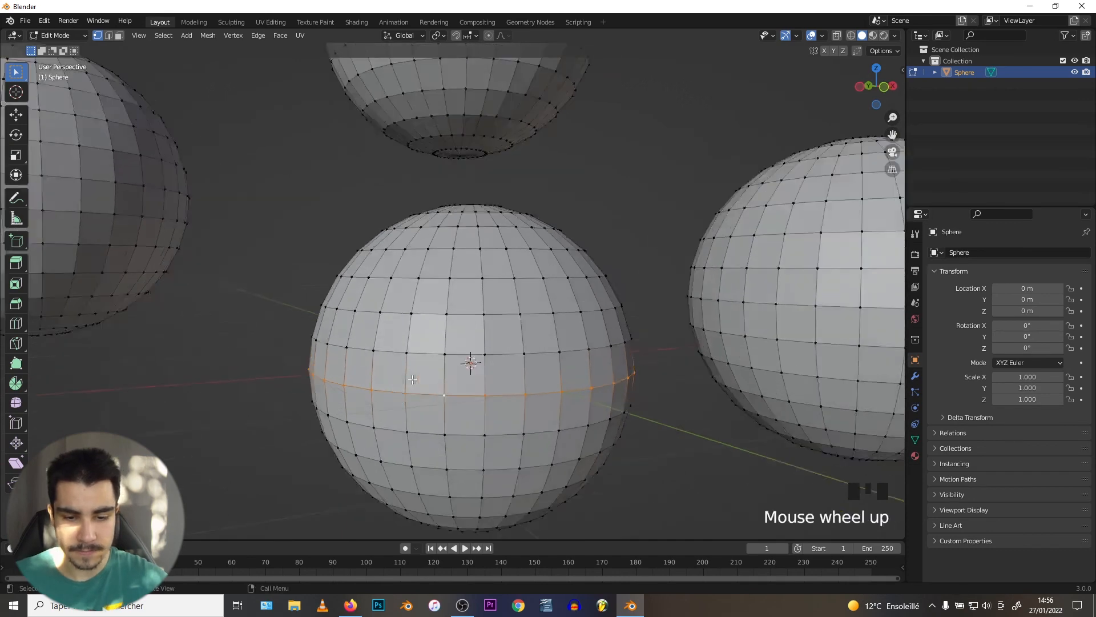
- Grow the selection from the central sphere's equator loop outward by four rings of vertices in both directions
scroll(421, 378, "down", 2)
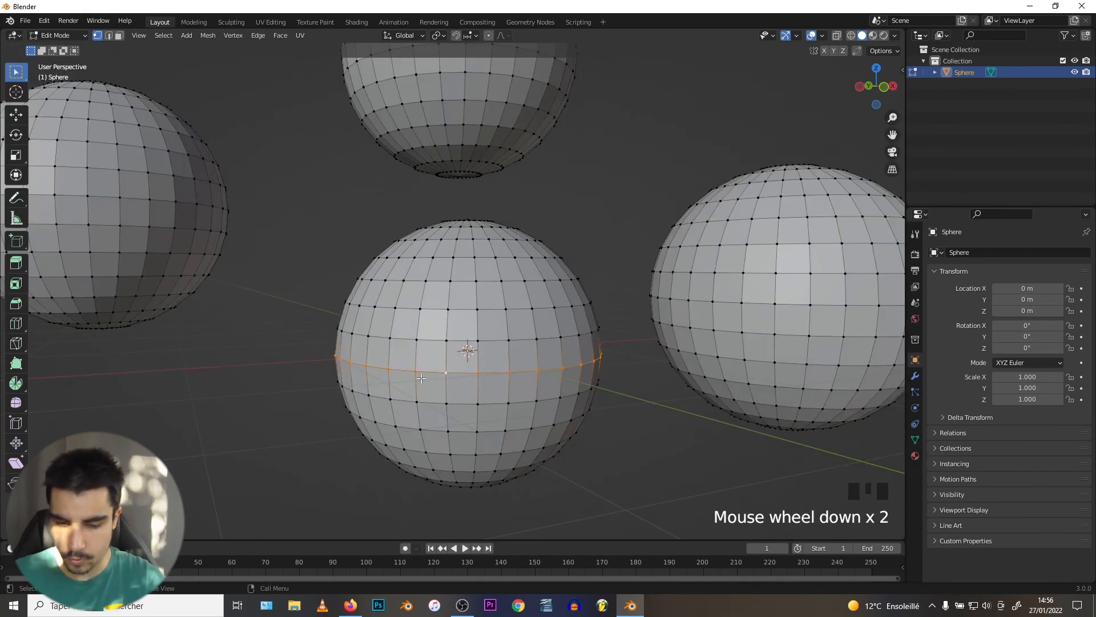
key("ctrl+KP_Add")
key("ctrl+KP_Add")
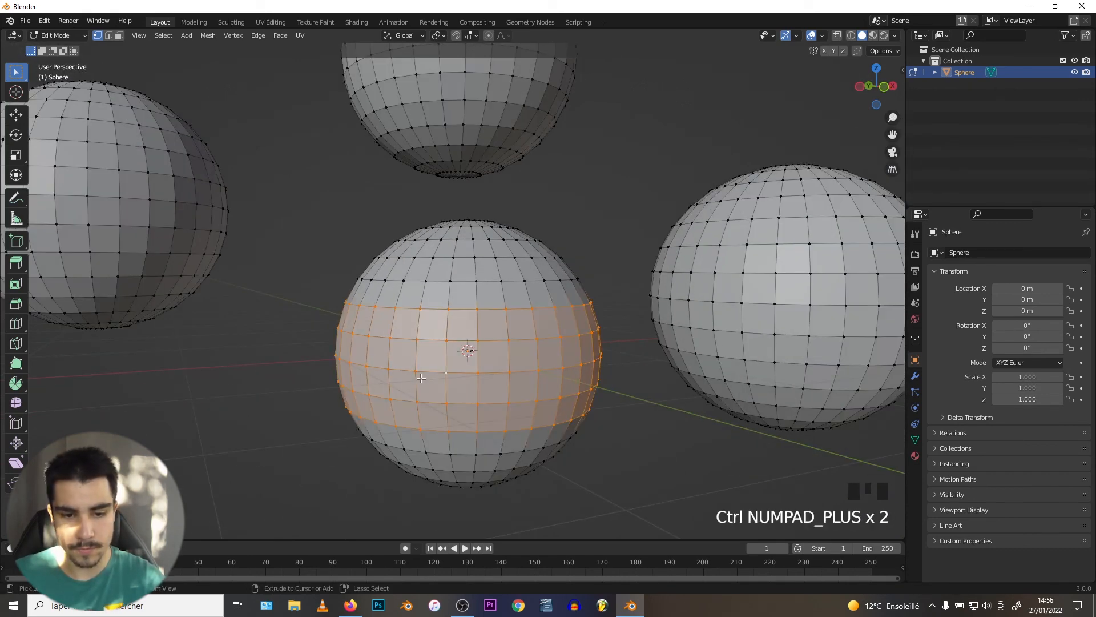
key("ctrl+KP_Add")
key("ctrl+KP_Add")
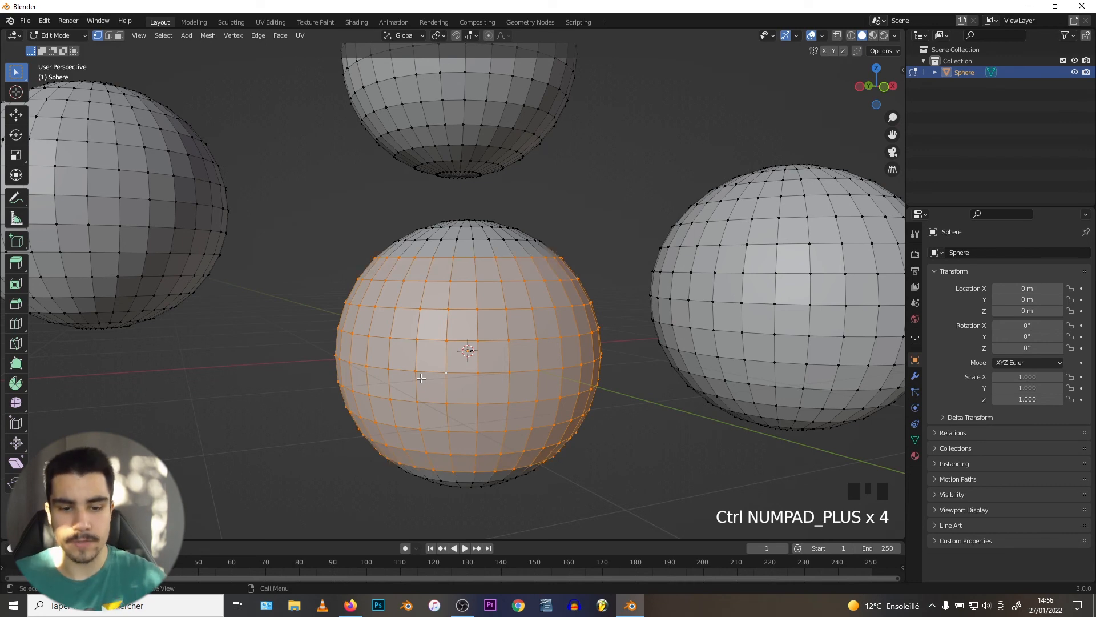
- Shrink the central sphere's selection four times back to the equator loop, and clear that loop from the selection
middle_click_drag(322, 277, 369, 294)
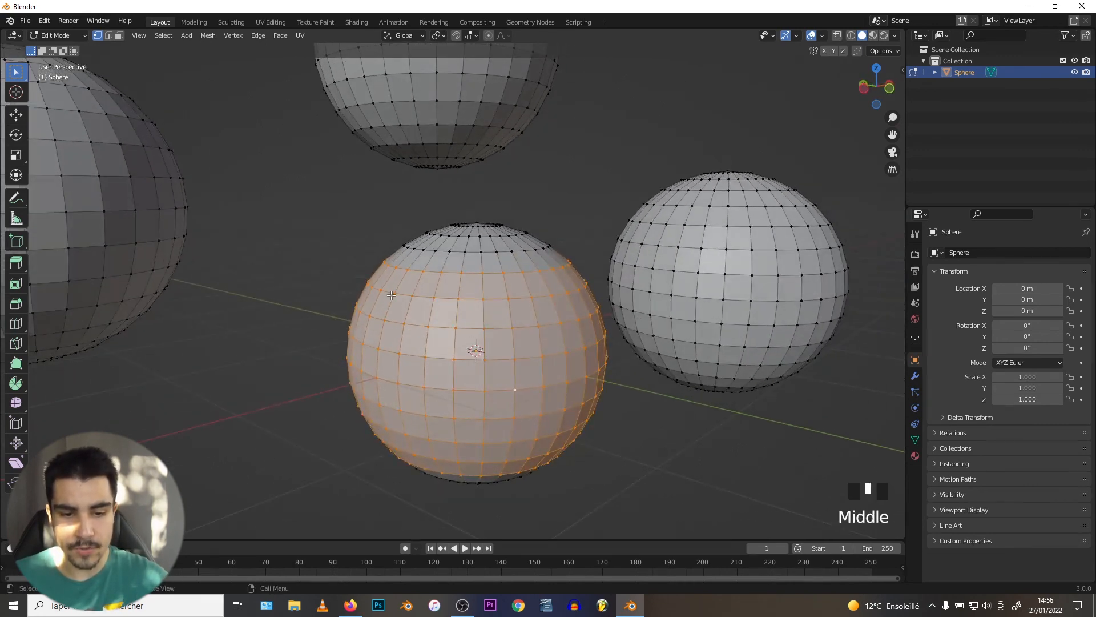
scroll(391, 295, "up", 1)
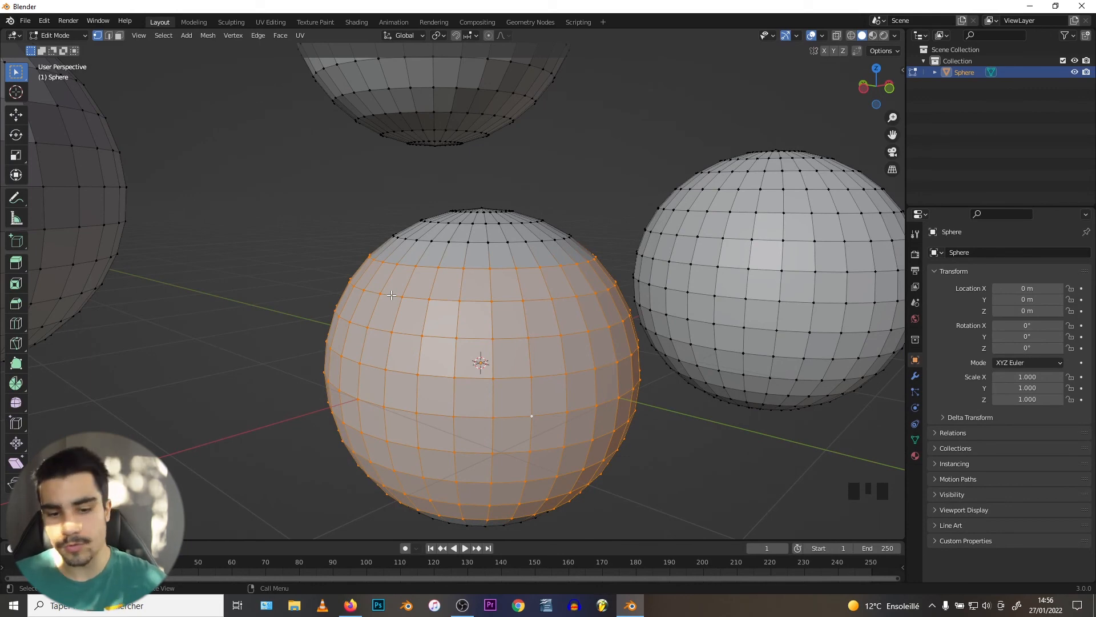
middle_click_drag(368, 255, 395, 306)
scroll(398, 309, "down", 1)
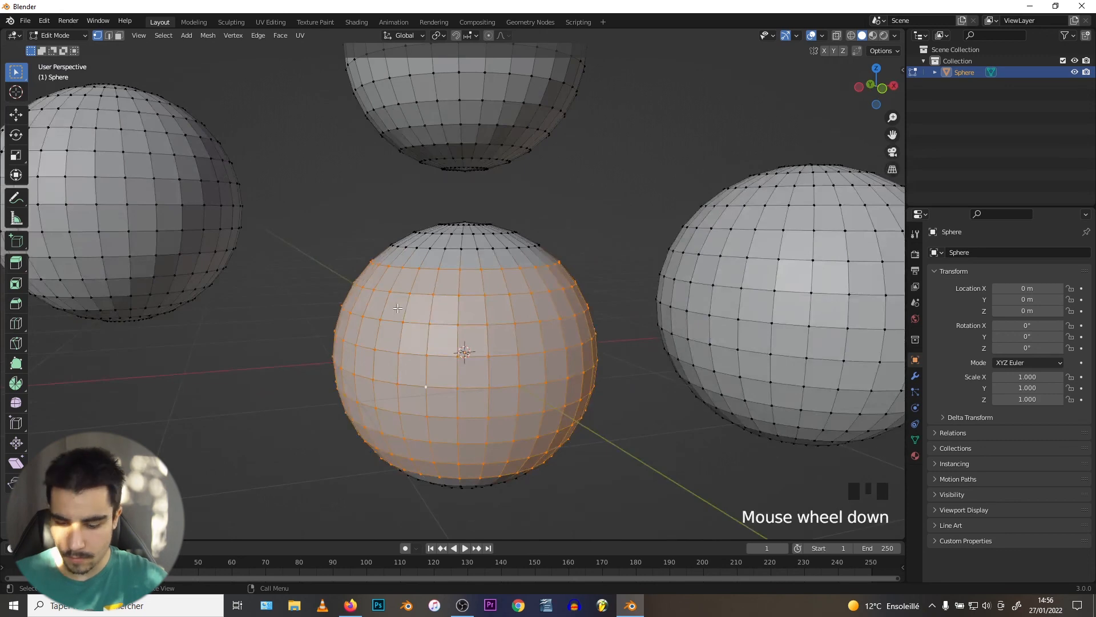
key("ctrl+KP_Subtract")
key("ctrl+KP_Subtract")
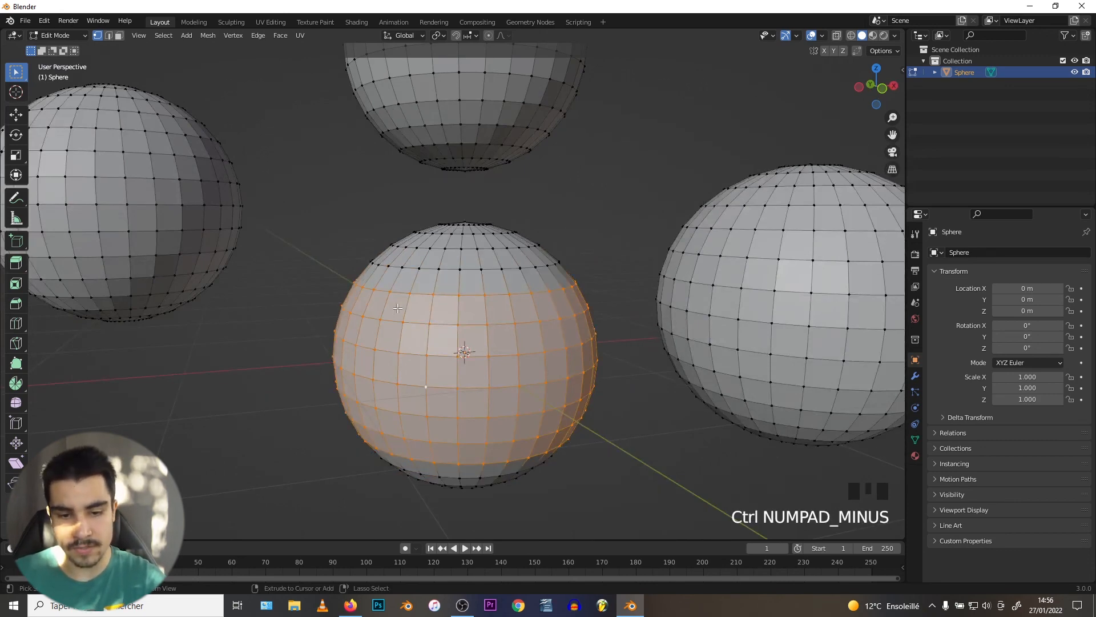
key("ctrl+KP_Subtract")
key("ctrl+KP_Subtract")
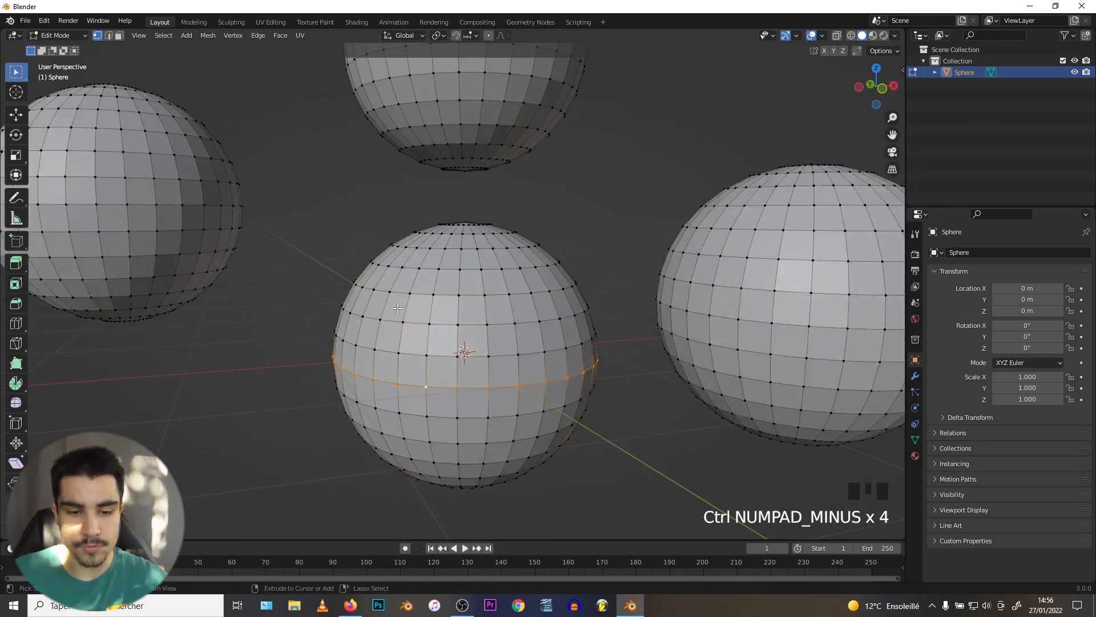
middle_click_drag(400, 309, 435, 333)
scroll(439, 331, "down", 3)
scroll(456, 326, "up", 1)
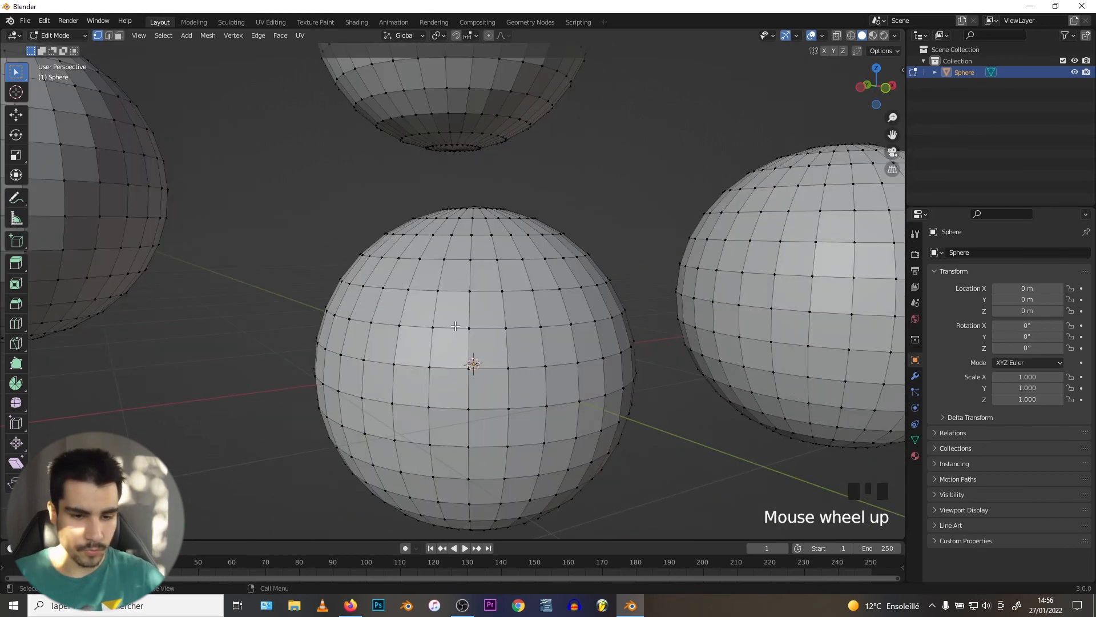